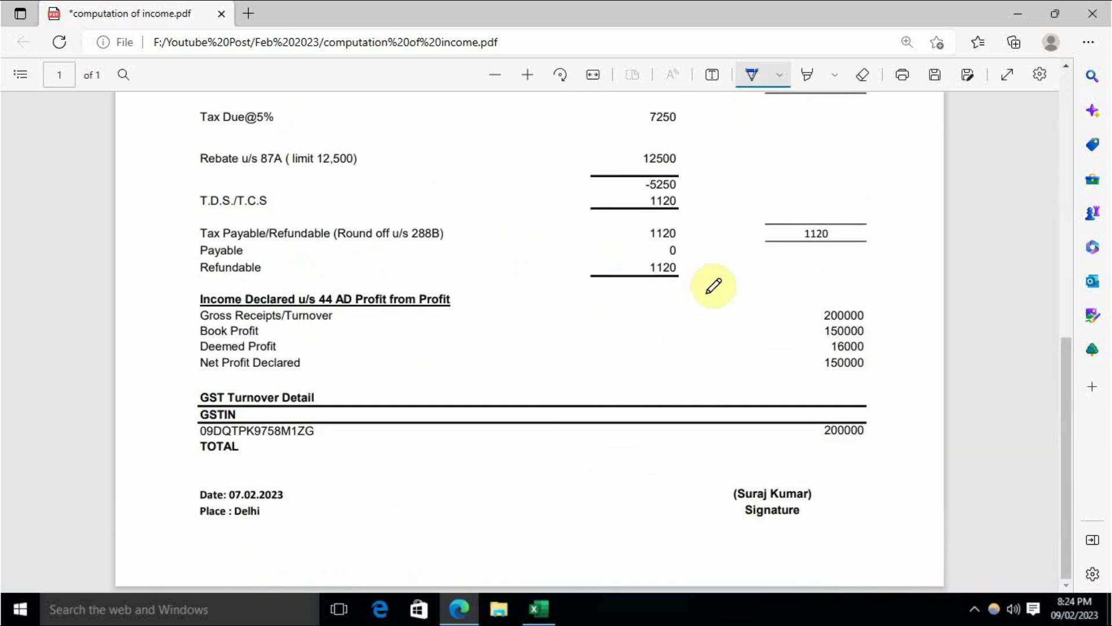
# - Review the computation of total income in the PDF and in the Excel workbook, from personal details to tax refund
pyautogui.scroll(8, 714, 285)
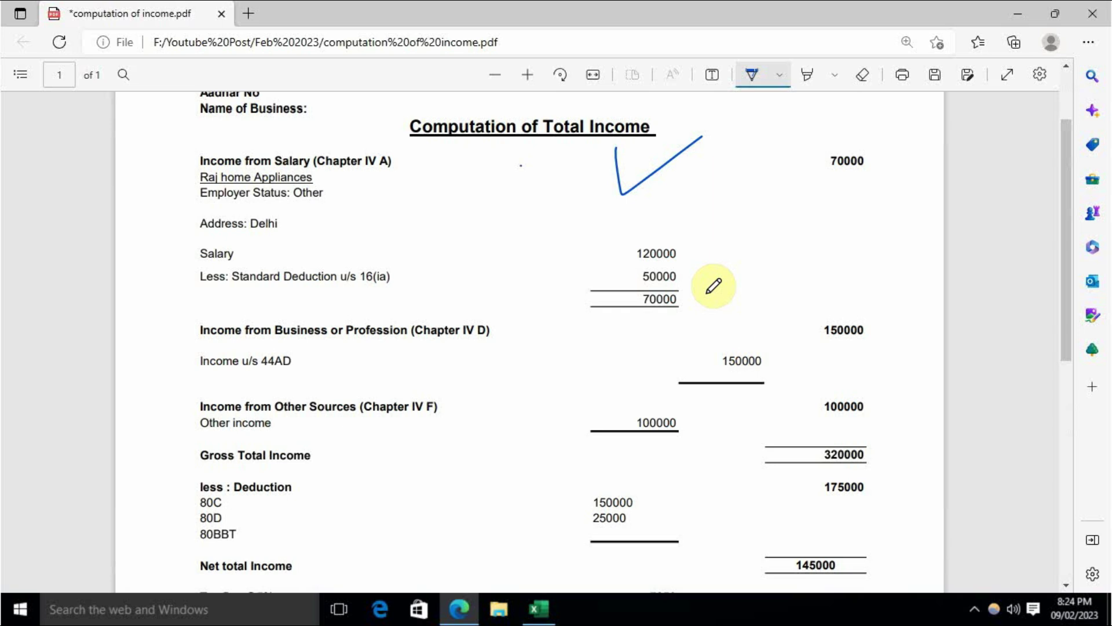
pyautogui.click(540, 609)
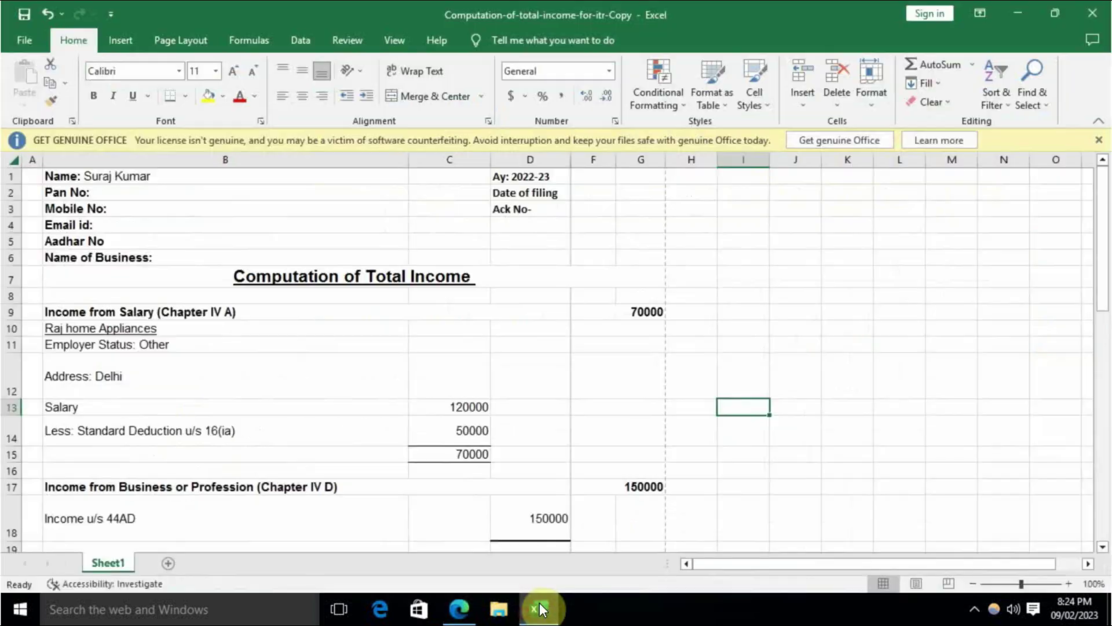
pyautogui.scroll(-7, 578, 365)
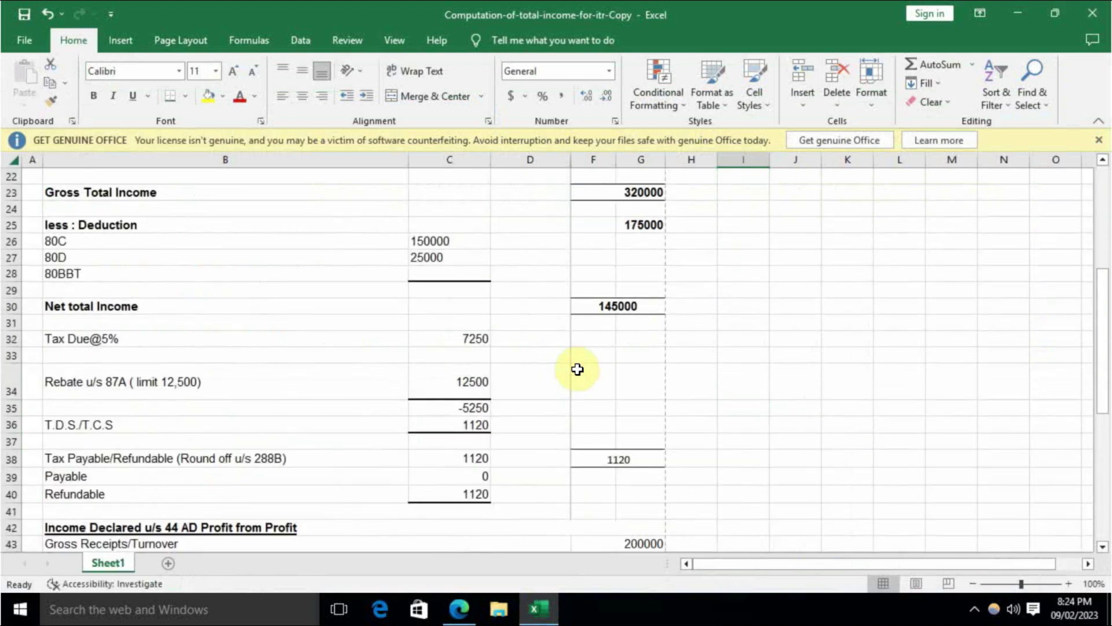
pyautogui.scroll(-5, 578, 369)
pyautogui.scroll(9, 578, 369)
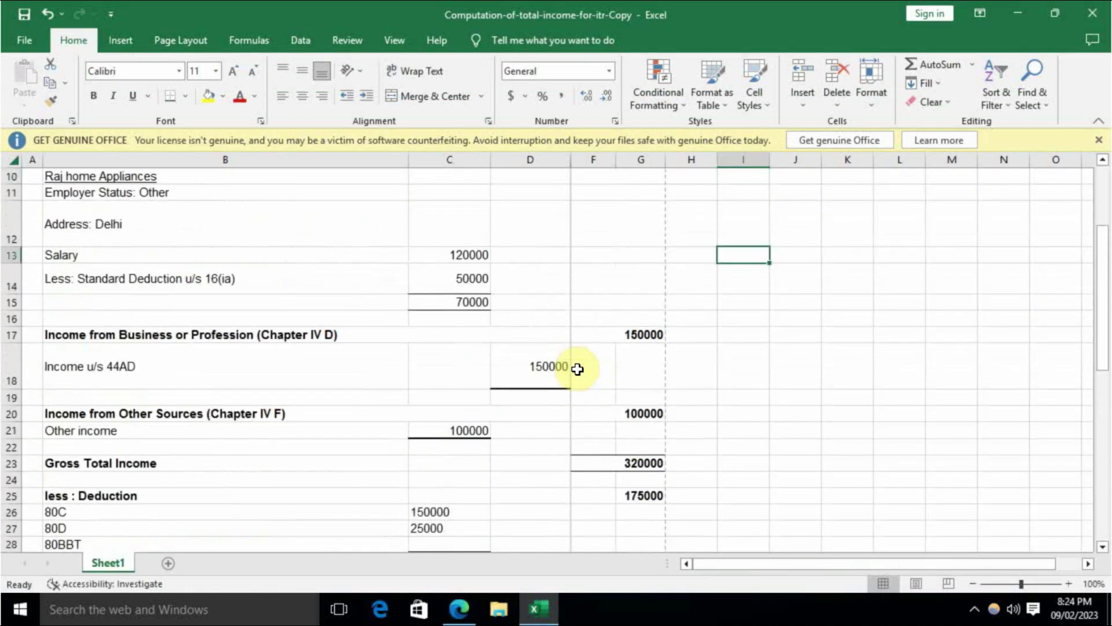
pyautogui.scroll(3, 578, 370)
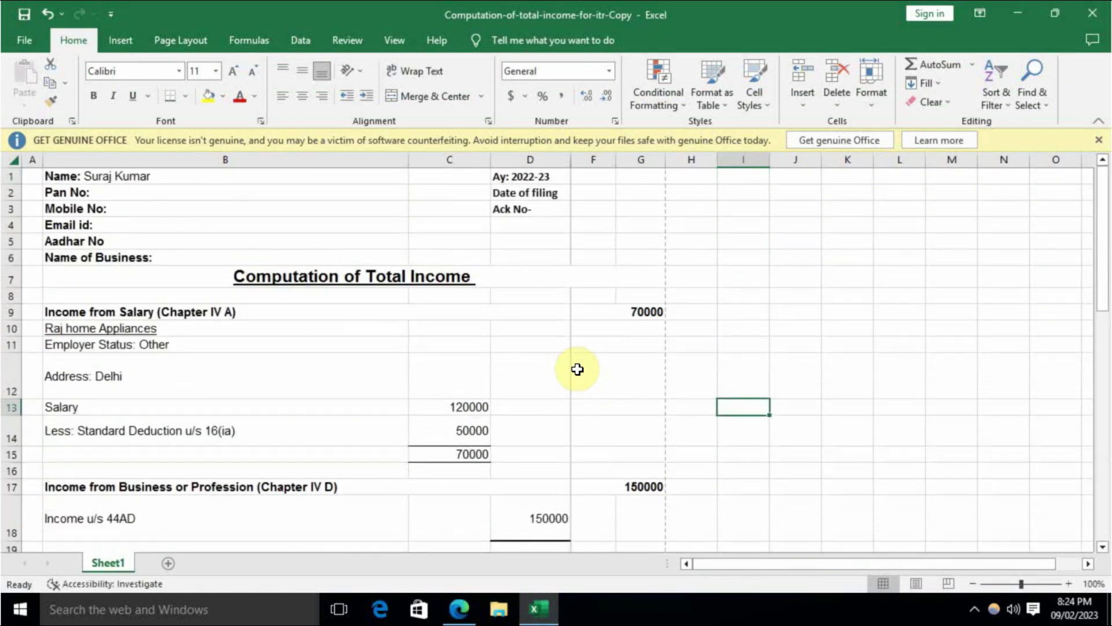
pyautogui.click(459, 608)
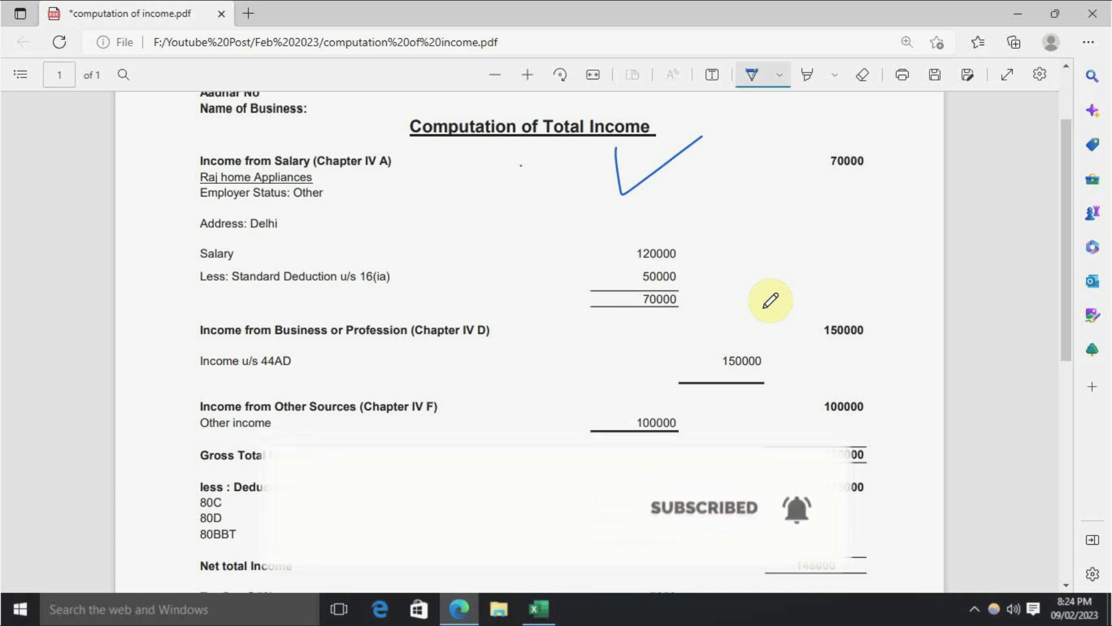
pyautogui.scroll(2, 771, 301)
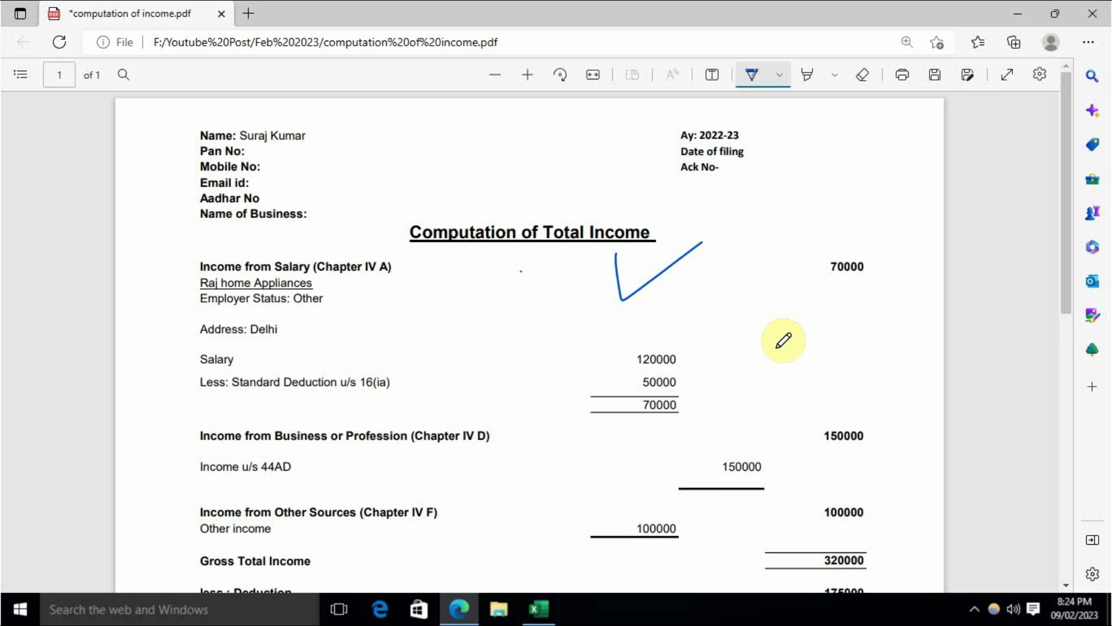
# - Draw freehand check marks in the PDF beside the deductions, the rebate u/s 87A and the refundable amount
pyautogui.scroll(-5, 784, 340)
pyautogui.moveTo(747, 285)
pyautogui.mouseDown()
pyautogui.moveTo(765, 303)
pyautogui.moveTo(838, 277)
pyautogui.mouseUp()
pyautogui.moveTo(768, 392); pyautogui.dragTo(842, 406)
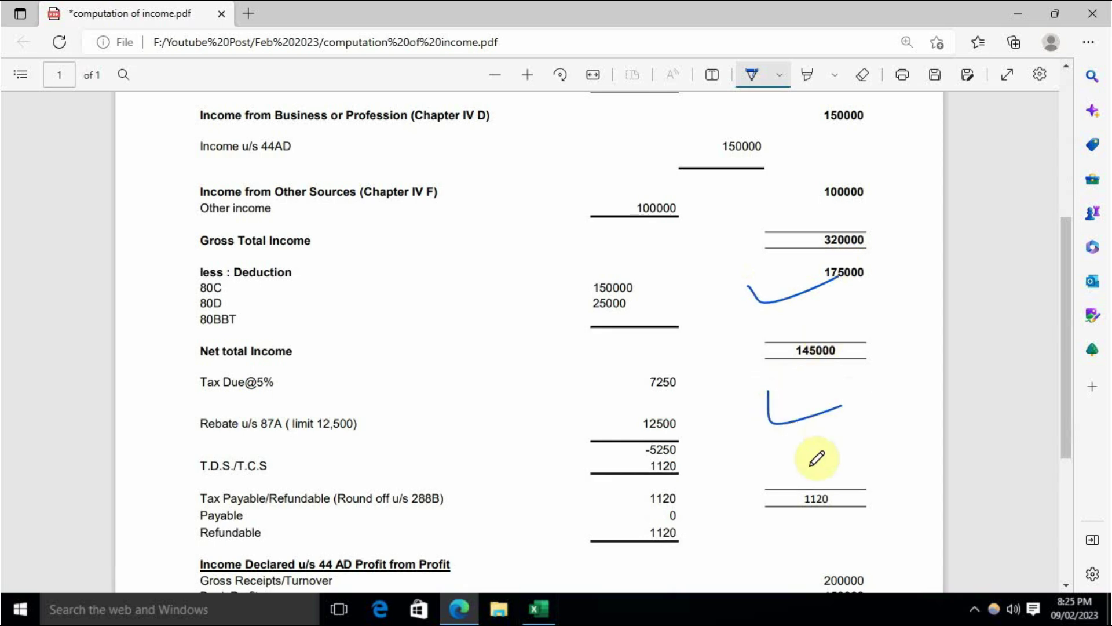
pyautogui.scroll(-3, 817, 458)
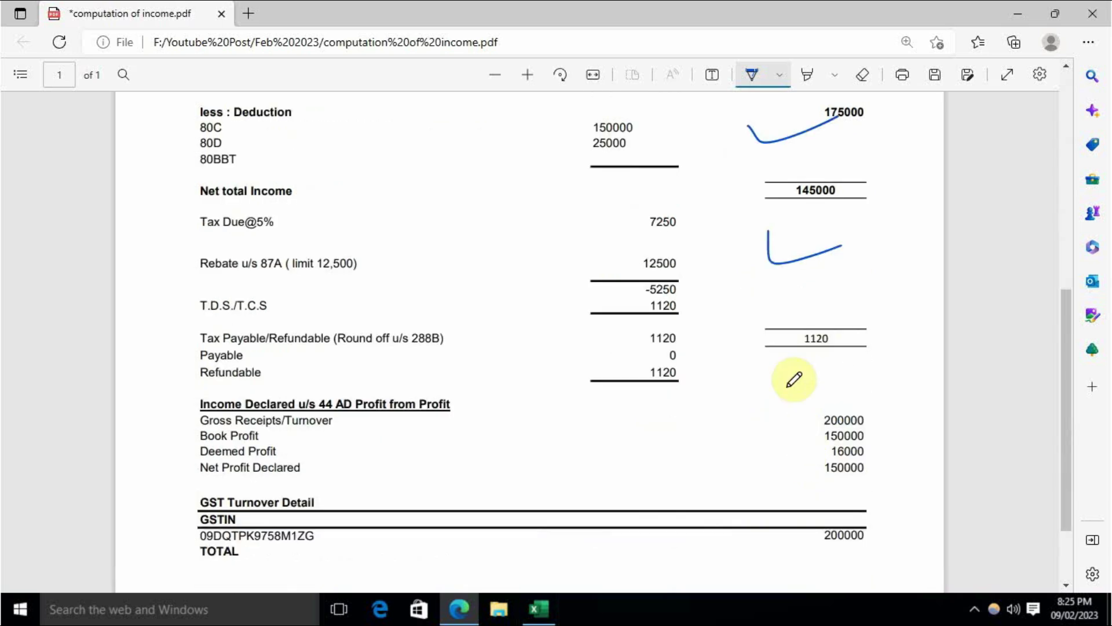
pyautogui.moveTo(783, 376); pyautogui.dragTo(837, 366)
pyautogui.scroll(-2, 802, 442)
pyautogui.scroll(4, 803, 441)
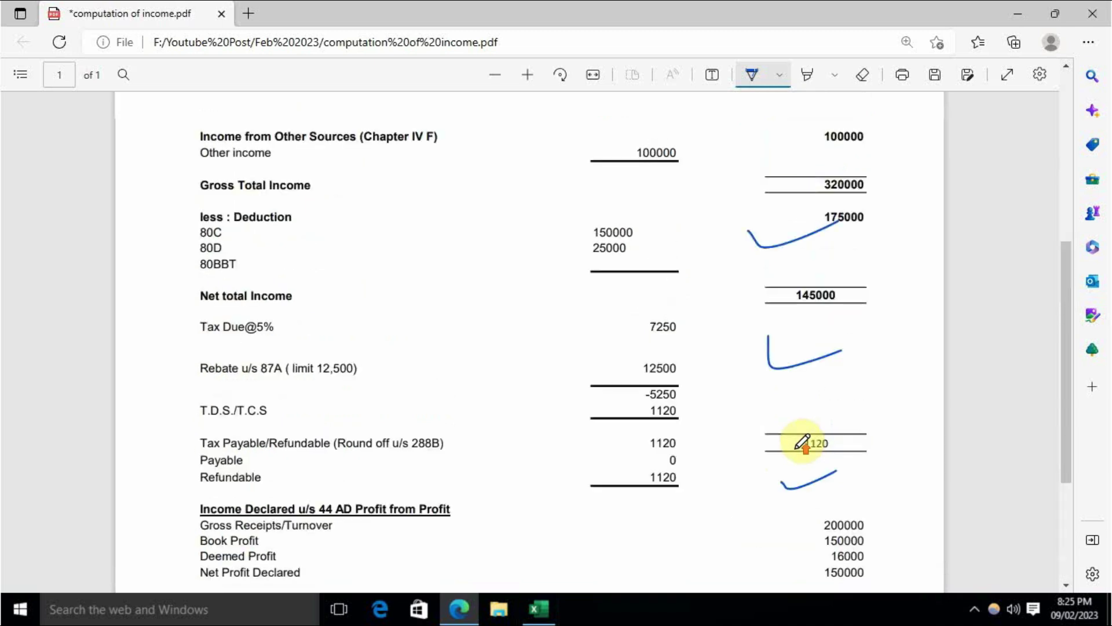
pyautogui.scroll(7, 803, 441)
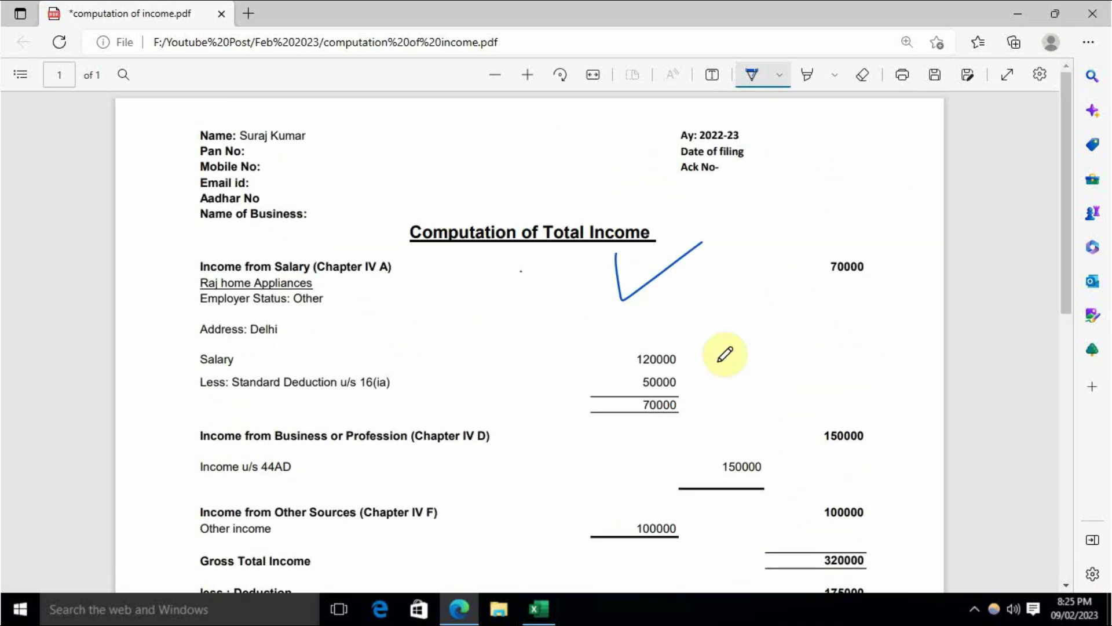
# - Switch to the Excel workbook and examine the taxpayer detail fields above the Computation of Total Income heading
pyautogui.click(539, 608)
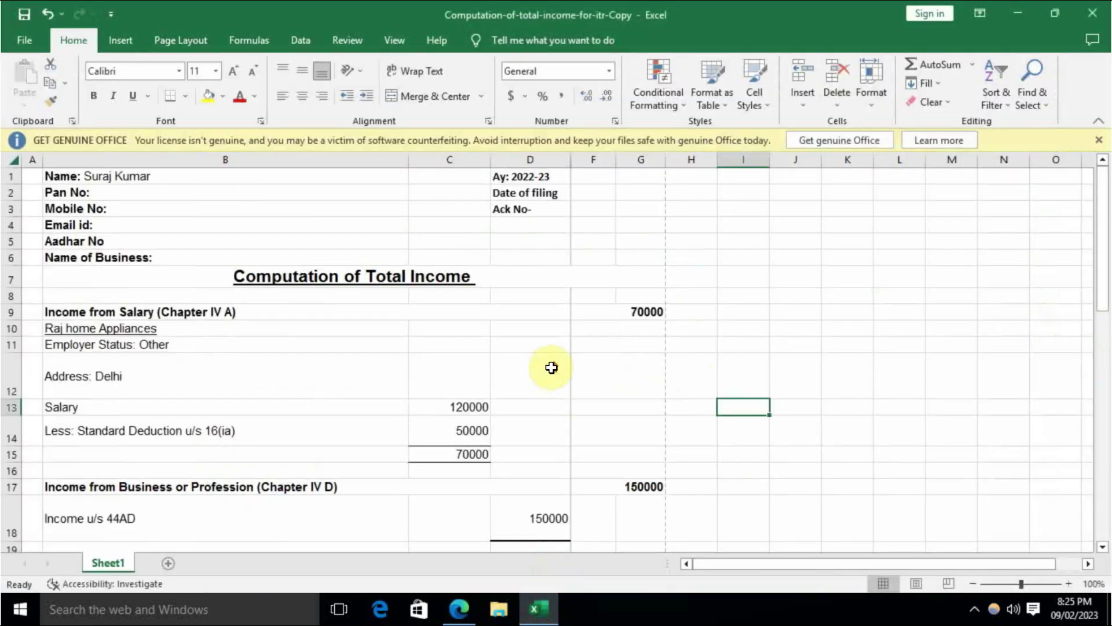
pyautogui.click(578, 334)
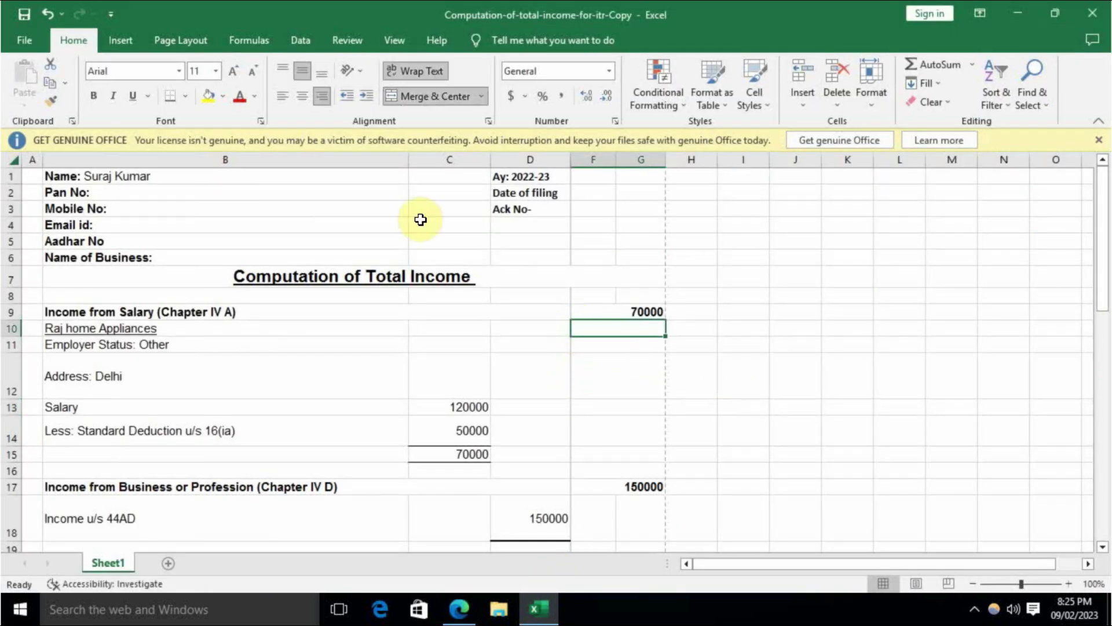
pyautogui.moveTo(122, 177)
pyautogui.mouseDown()
pyautogui.moveTo(427, 176)
pyautogui.moveTo(625, 203)
pyautogui.moveTo(638, 266)
pyautogui.moveTo(641, 246)
pyautogui.moveTo(642, 257)
pyautogui.mouseUp()
pyautogui.click(615, 296)
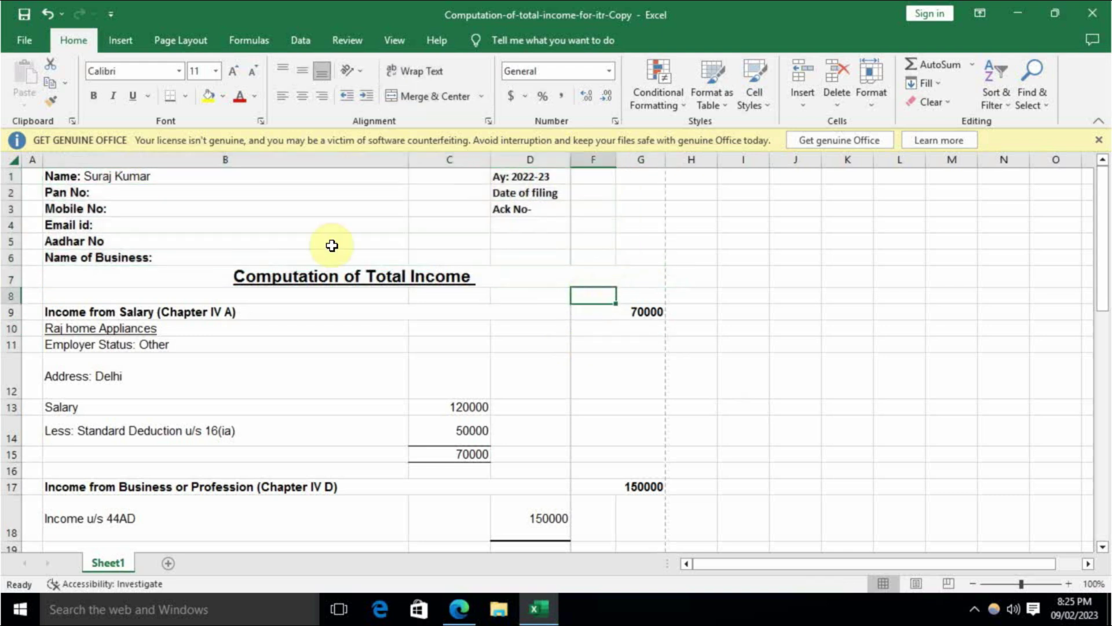
pyautogui.click(321, 192)
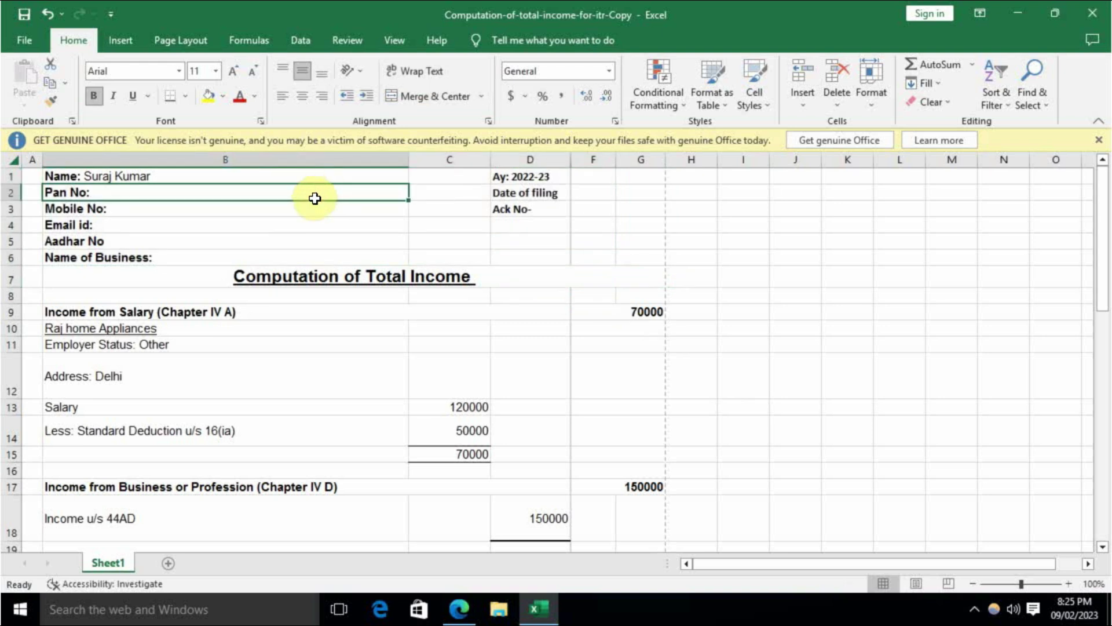
pyautogui.click(301, 208)
pyautogui.click(293, 227)
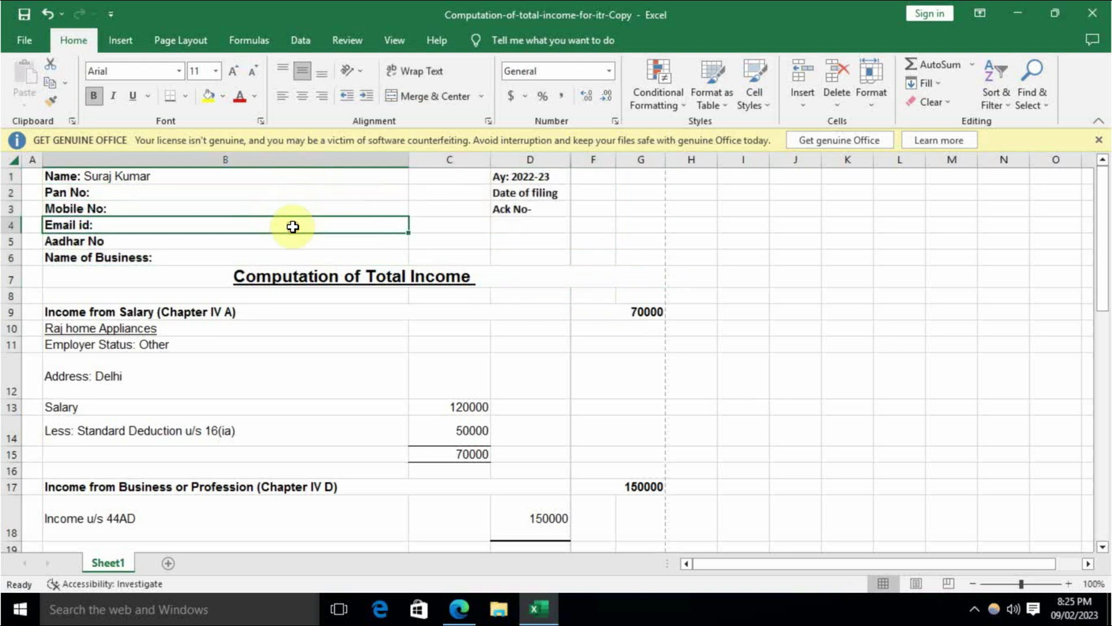
pyautogui.click(293, 241)
# - Complete the Name of Business entry in cell B6 with NA
pyautogui.click(295, 259)
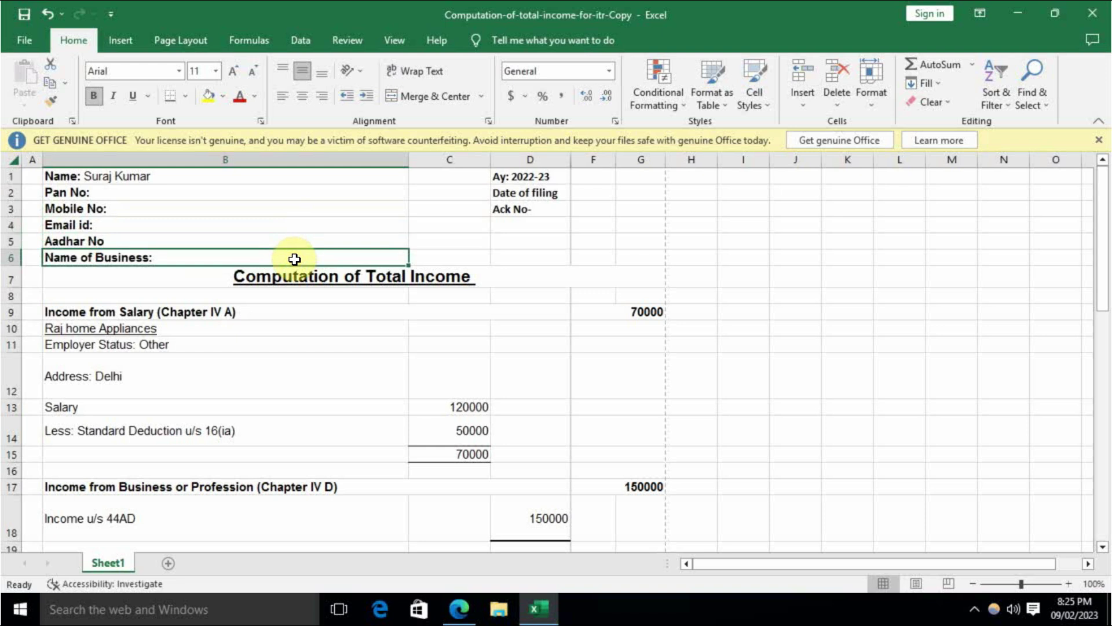
pyautogui.doubleClick(295, 259)
pyautogui.write('na')
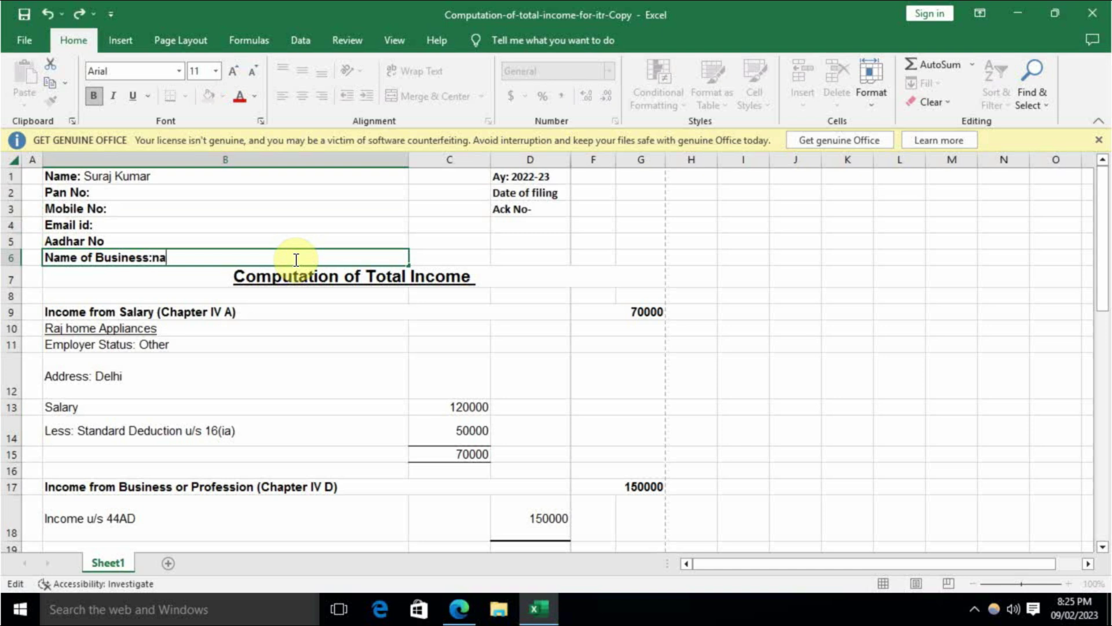
pyautogui.press('BackSpace')
pyautogui.press('BackSpace')
pyautogui.press('BackSpace')
pyautogui.write('"')
pyautogui.write('NA')
pyautogui.press('Return')
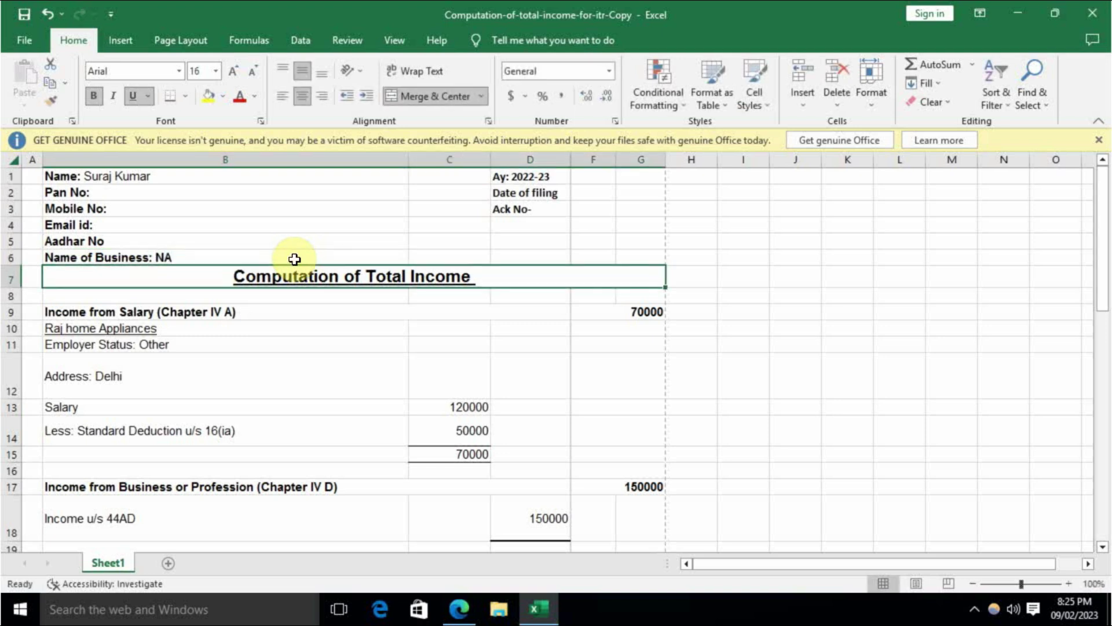
# - Add the label "type ITR" in cell D4, below the acknowledgement number label
pyautogui.click(559, 176)
pyautogui.click(590, 193)
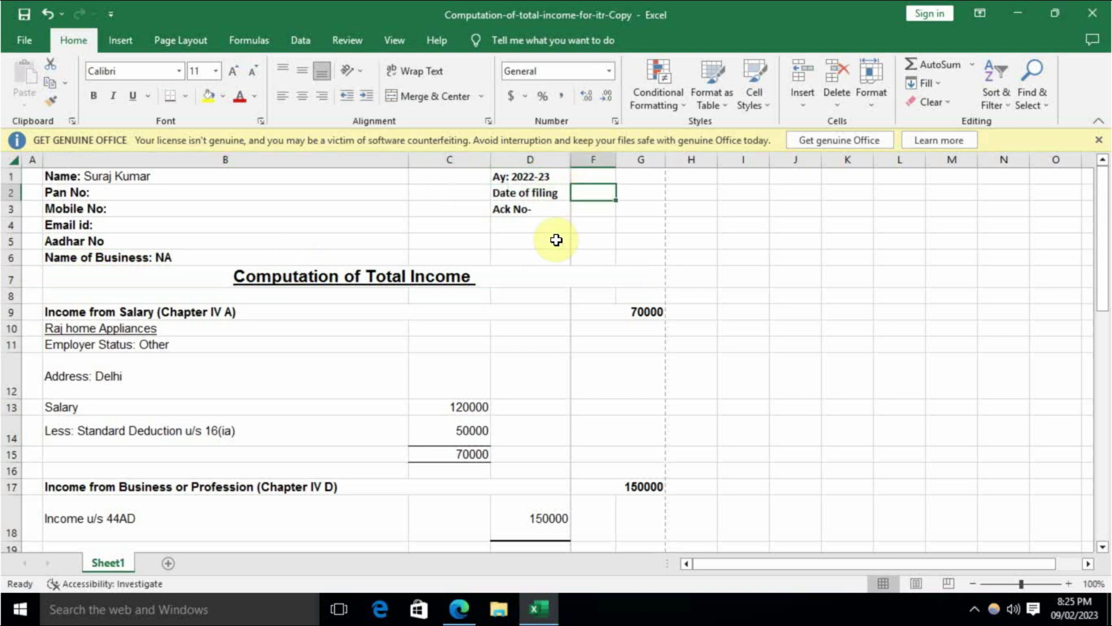
pyautogui.click(583, 209)
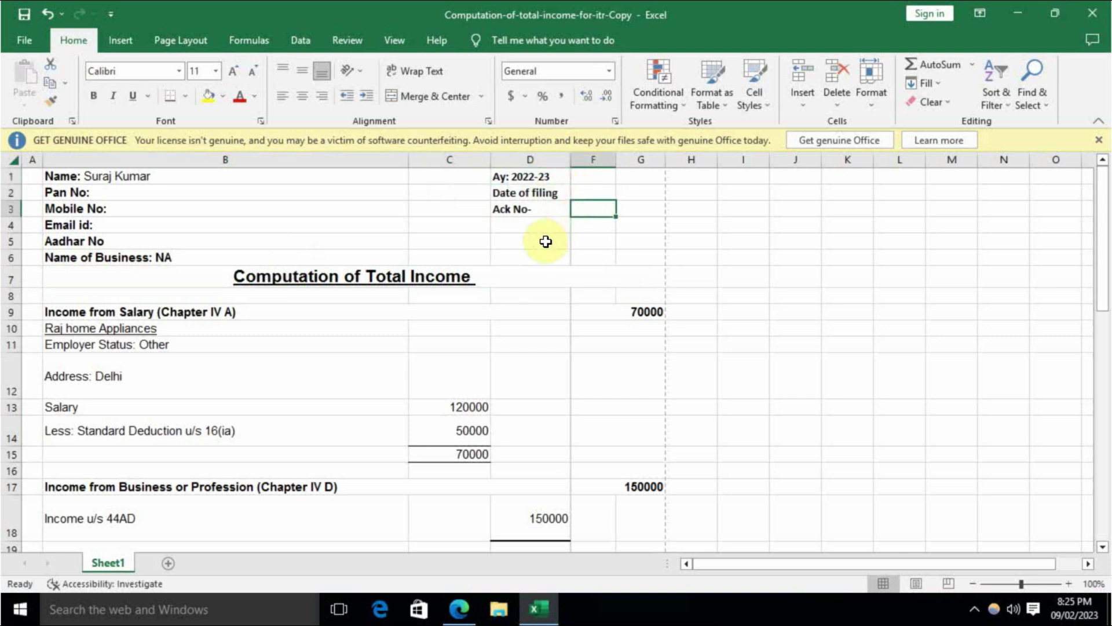
pyautogui.click(534, 228)
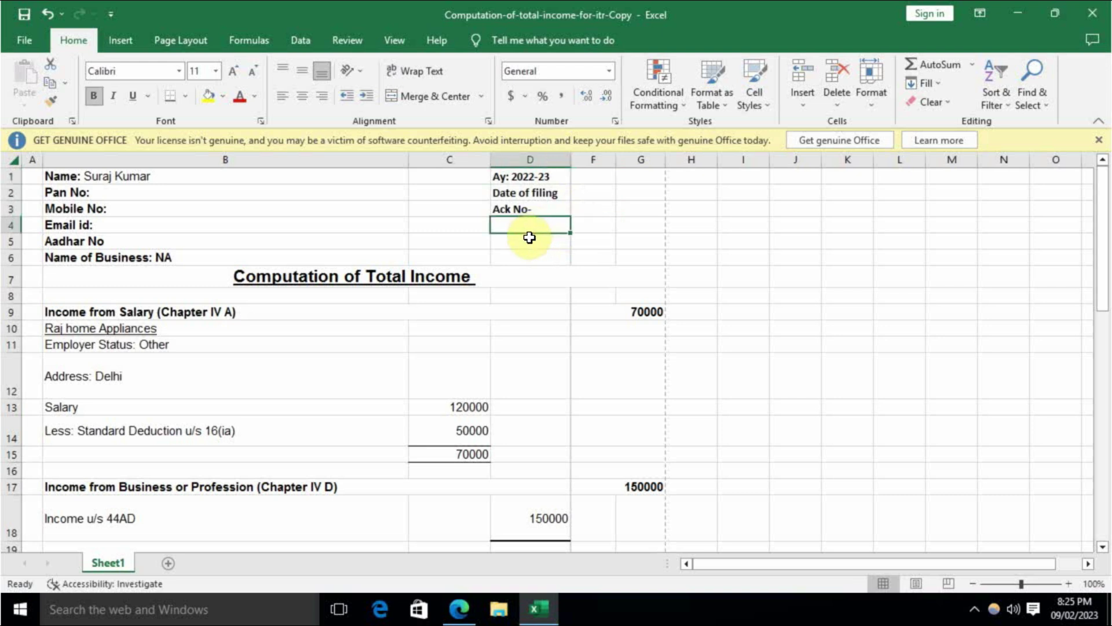
pyautogui.write('ty')
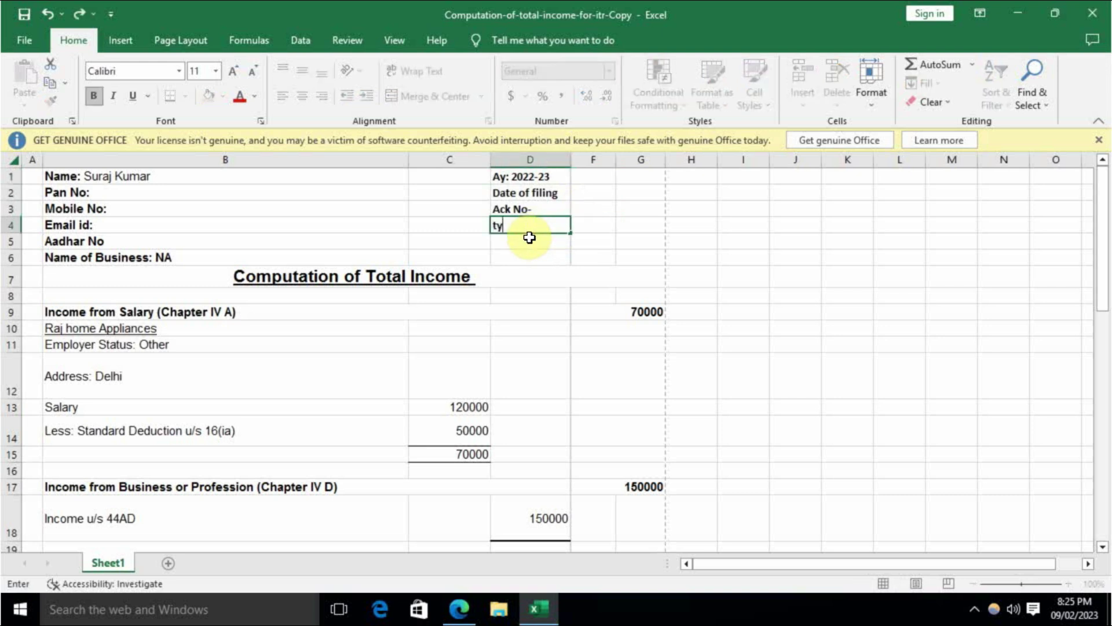
pyautogui.write('t')
pyautogui.press('BackSpace')
pyautogui.write('pe ITR')
pyautogui.click(530, 238)
# - Enter ITR-4 in cell F4 beside the "type ITR" label
pyautogui.press('Down')
pyautogui.press('Down')
pyautogui.press('Right')
pyautogui.press('Up')
pyautogui.press('Up')
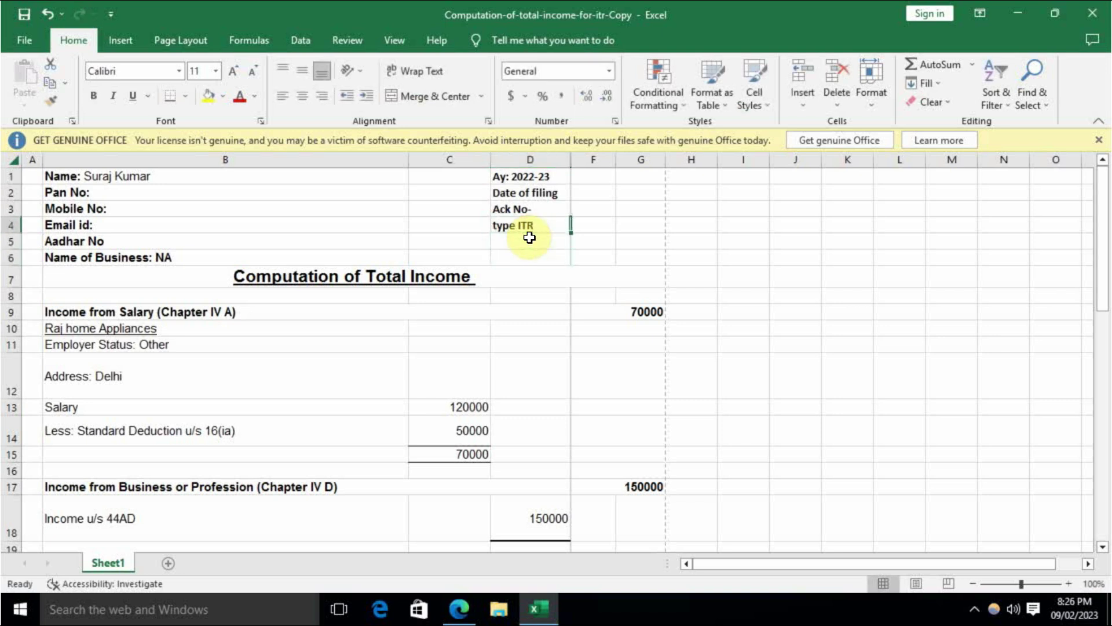
pyautogui.press('Right')
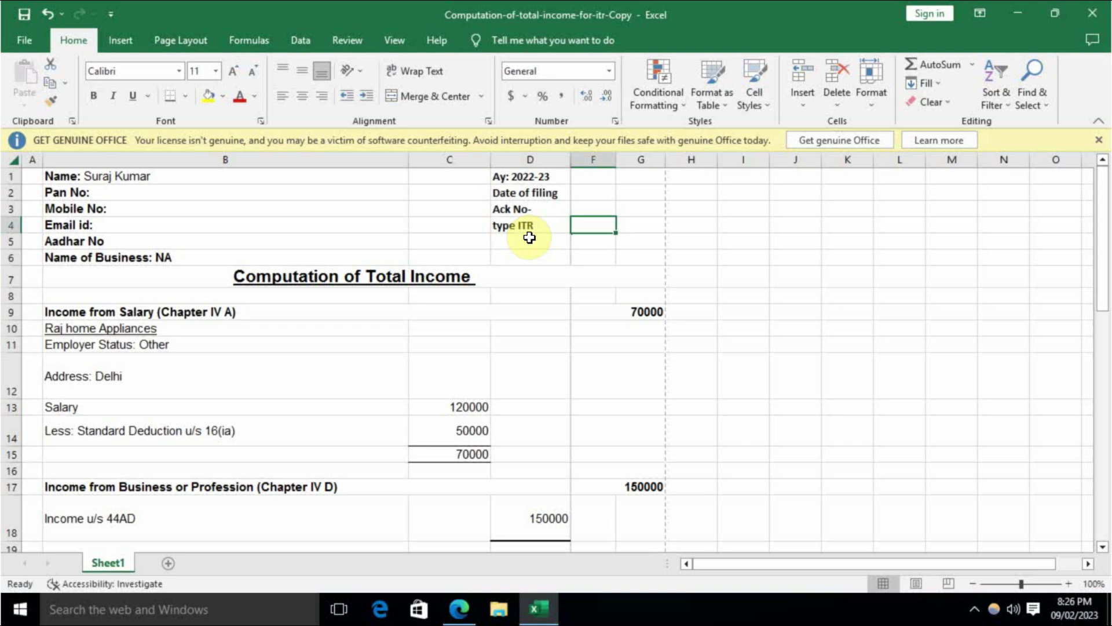
pyautogui.write('it')
pyautogui.press('BackSpace')
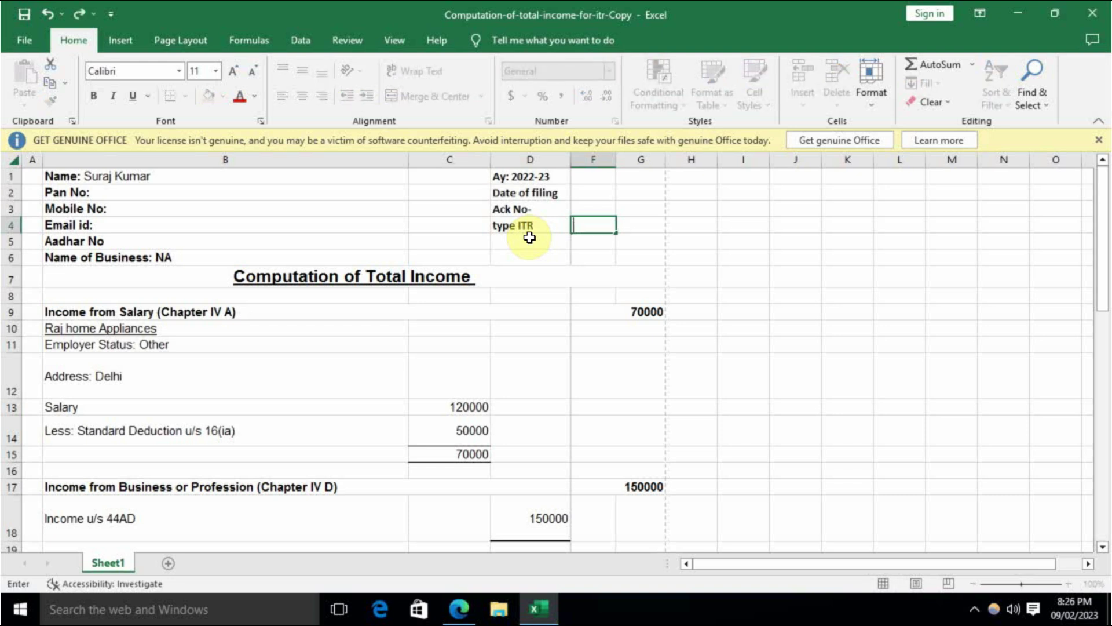
pyautogui.write('ITR-4')
pyautogui.press('Return')
pyautogui.click(734, 174)
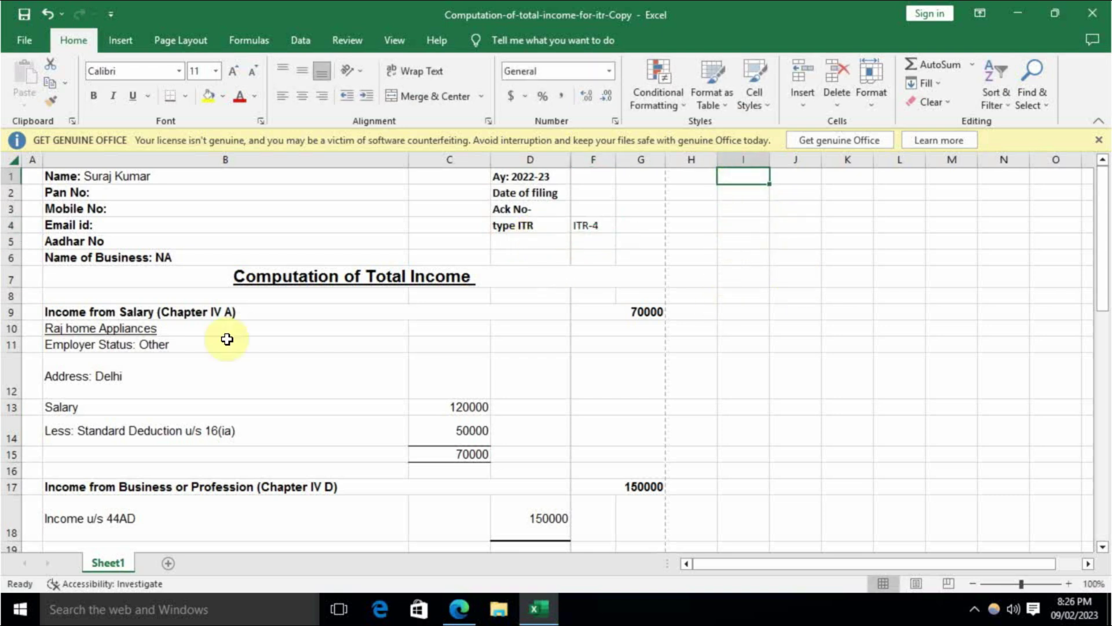
# - Examine how the salary and the standard deduction u/s 16(ia) lead to the Income from Salary amount
pyautogui.scroll(-2, 370, 341)
pyautogui.scroll(2, 373, 343)
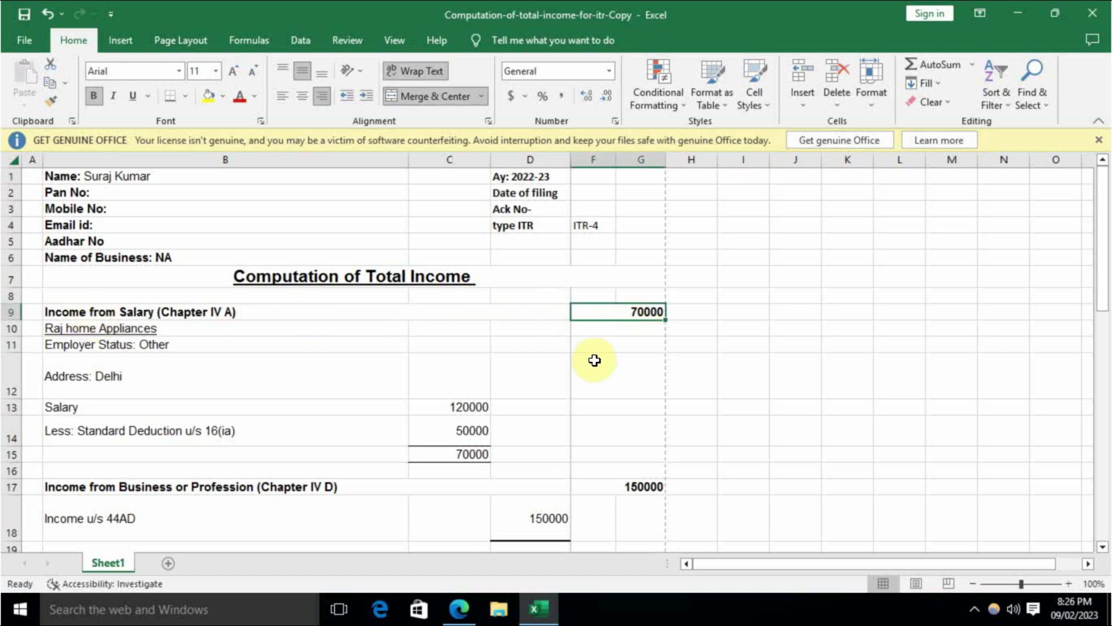
pyautogui.click(472, 406)
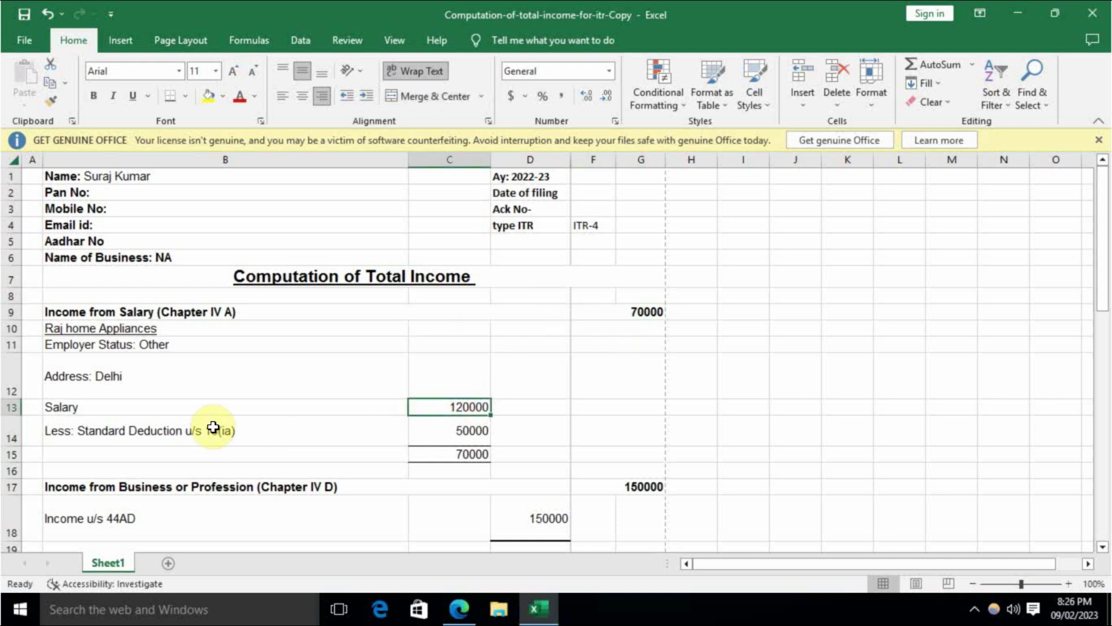
pyautogui.click(458, 428)
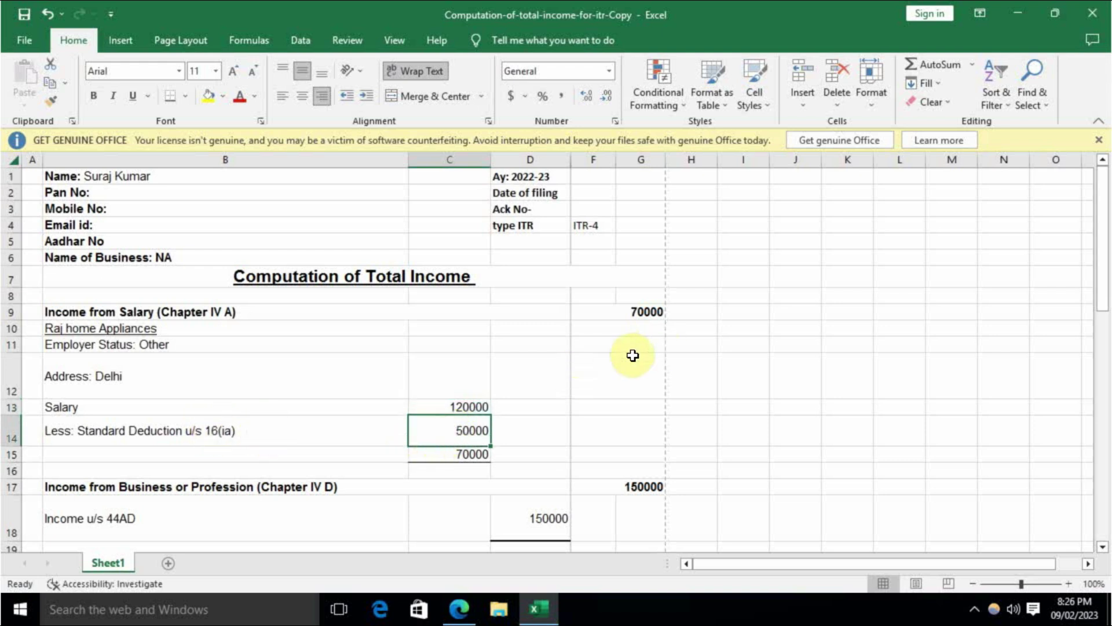
pyautogui.click(449, 456)
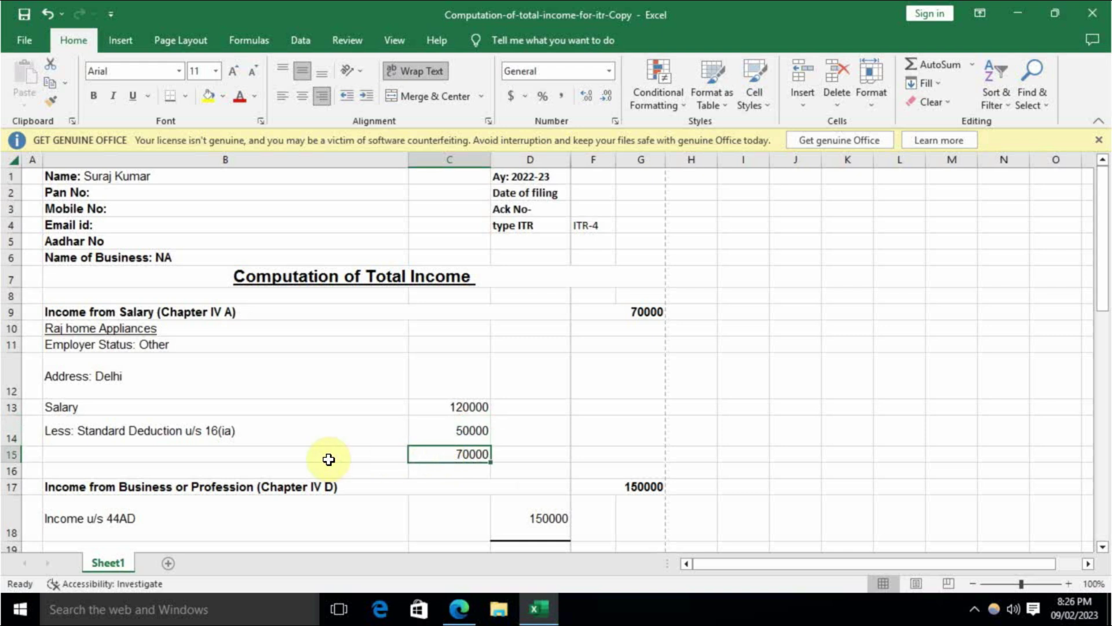
pyautogui.click(648, 313)
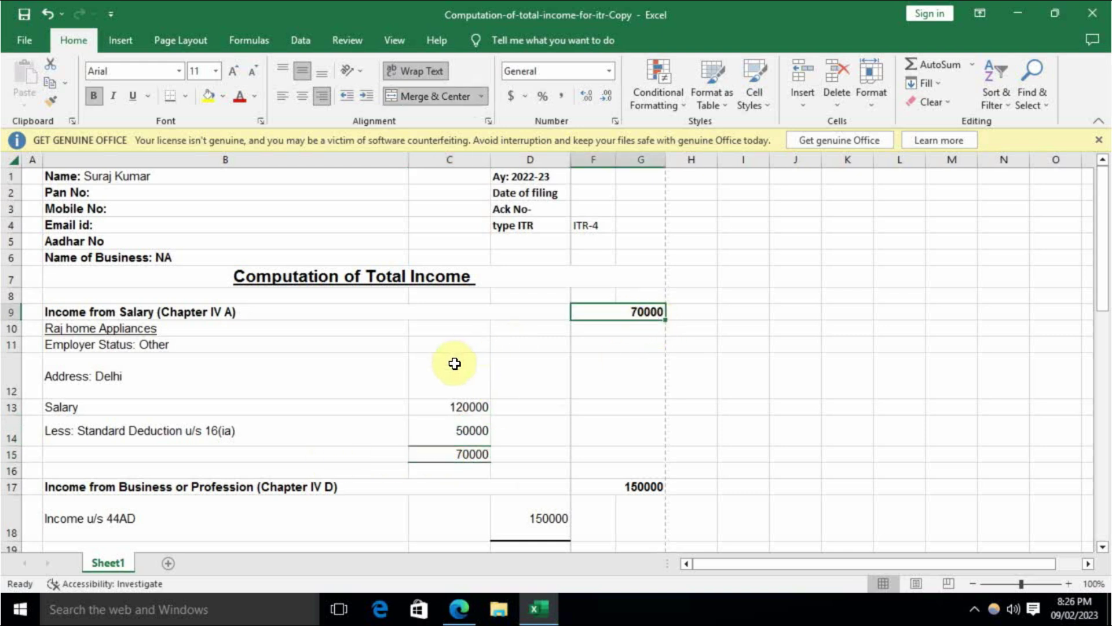
pyautogui.click(453, 407)
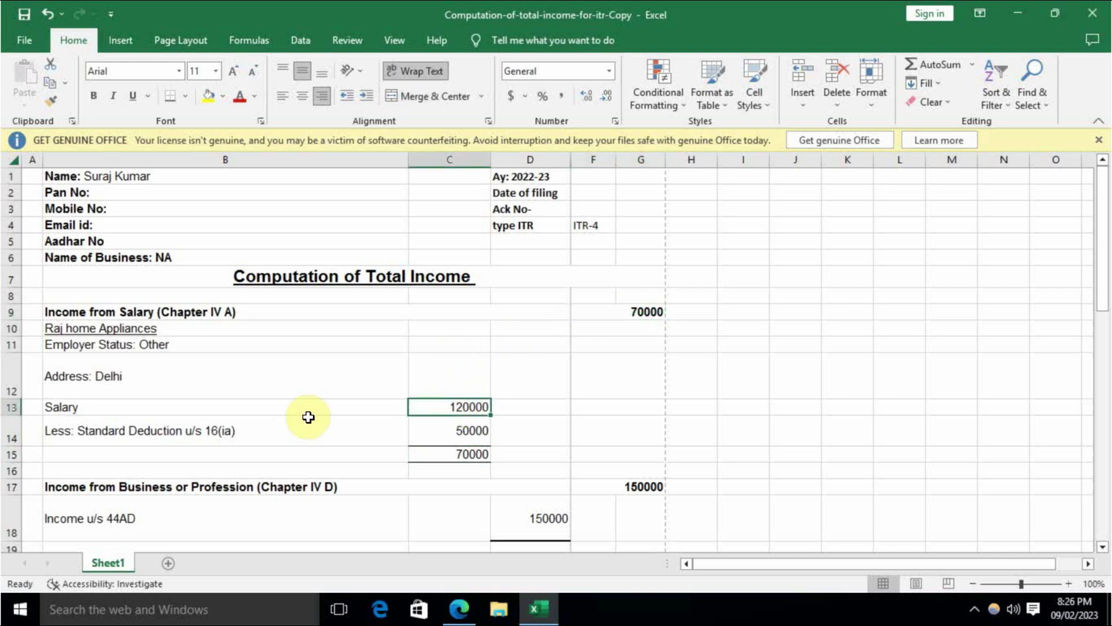
pyautogui.click(466, 428)
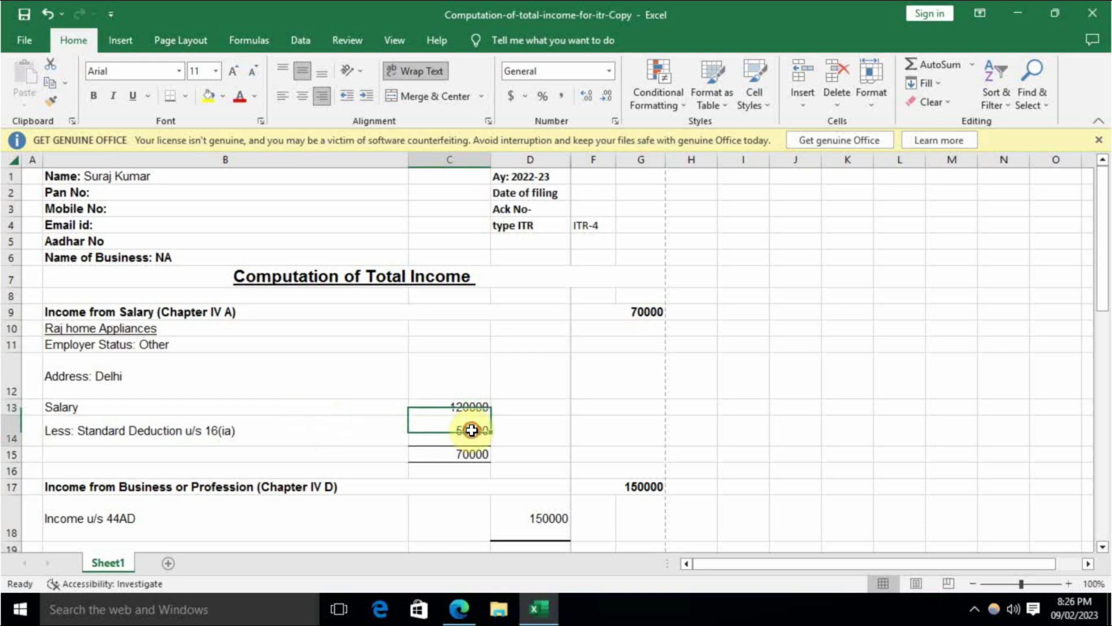
pyautogui.click(650, 313)
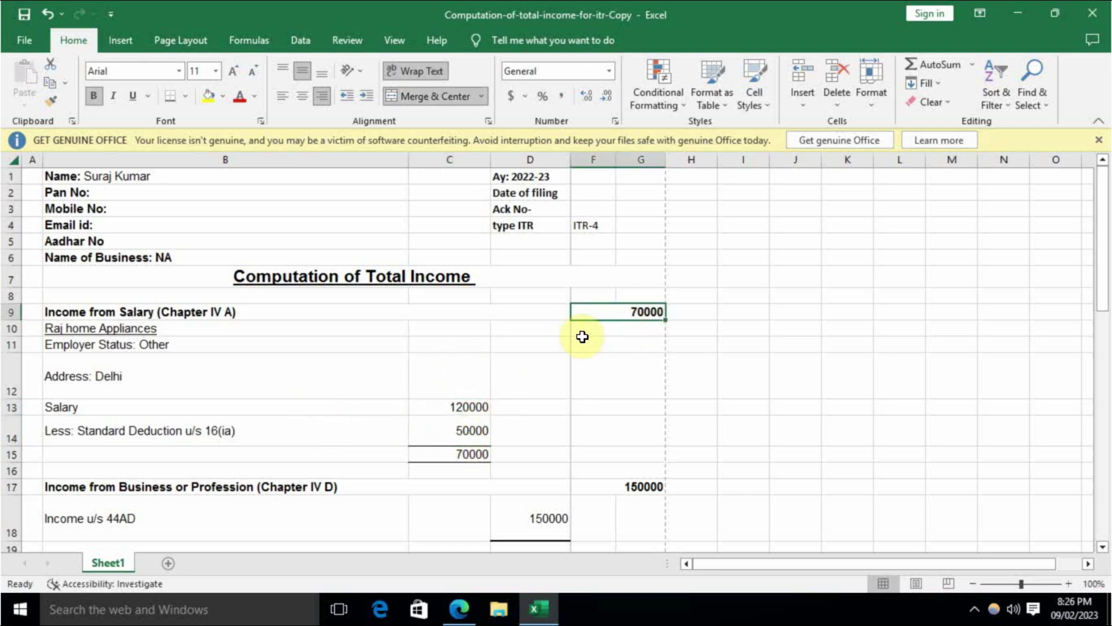
# - Set the Salary amount in cell C13 to 240000 and check the resulting Income from Salary
pyautogui.click(454, 406)
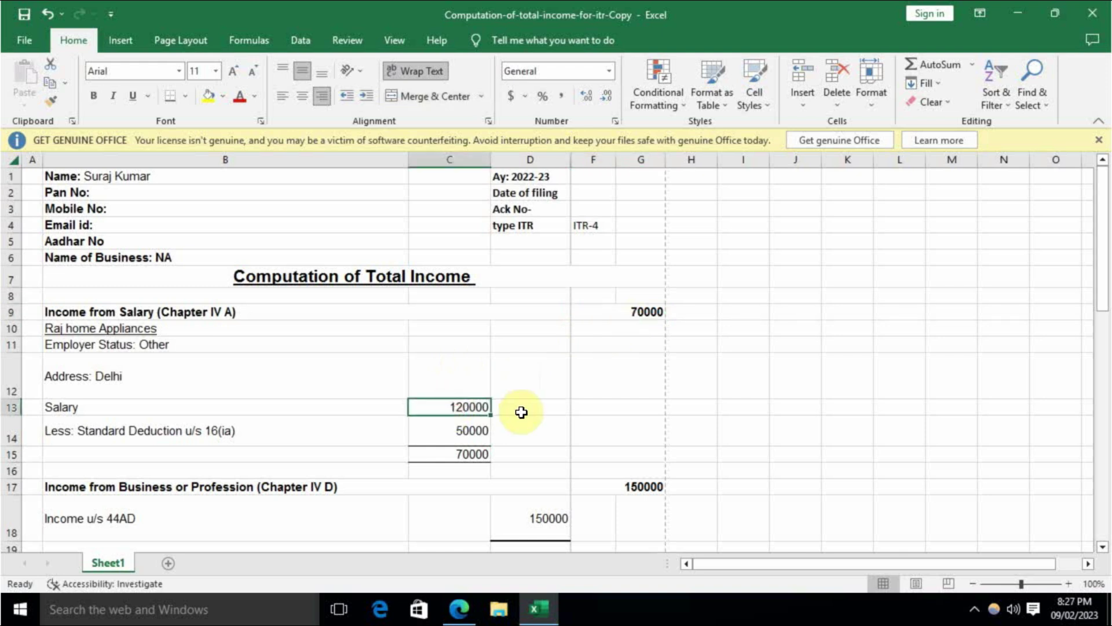
pyautogui.write('240000')
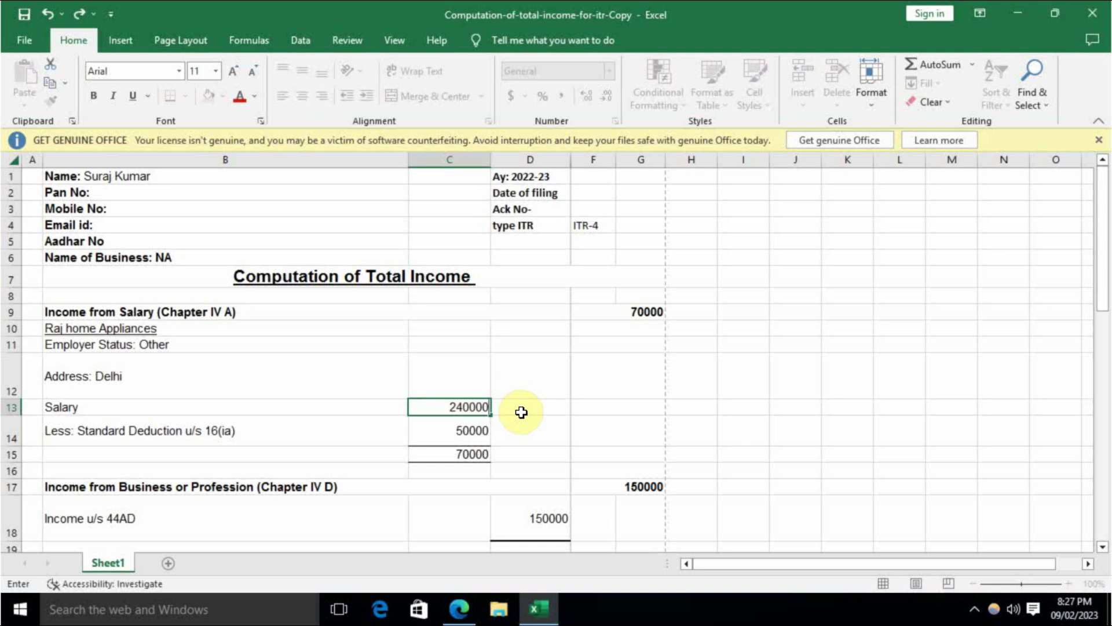
pyautogui.press('Return')
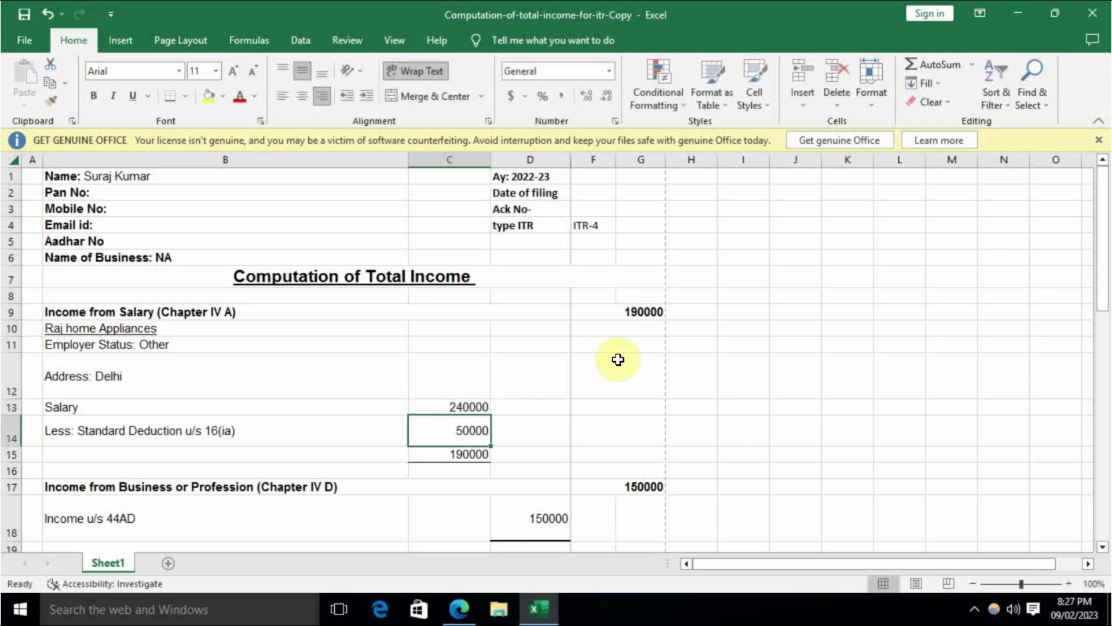
pyautogui.click(484, 455)
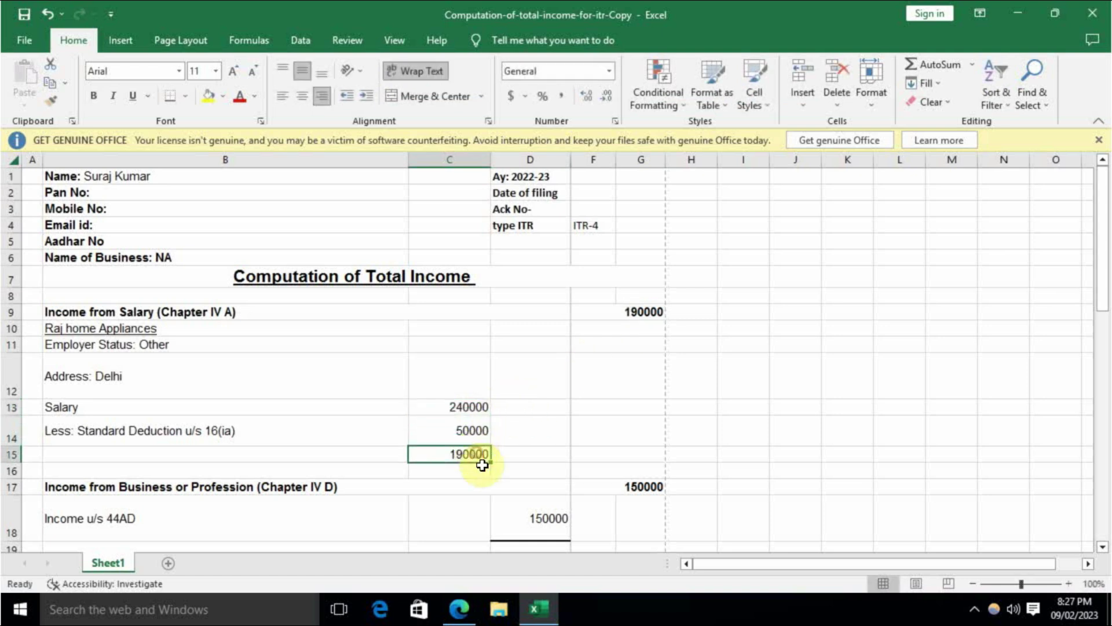
pyautogui.click(657, 309)
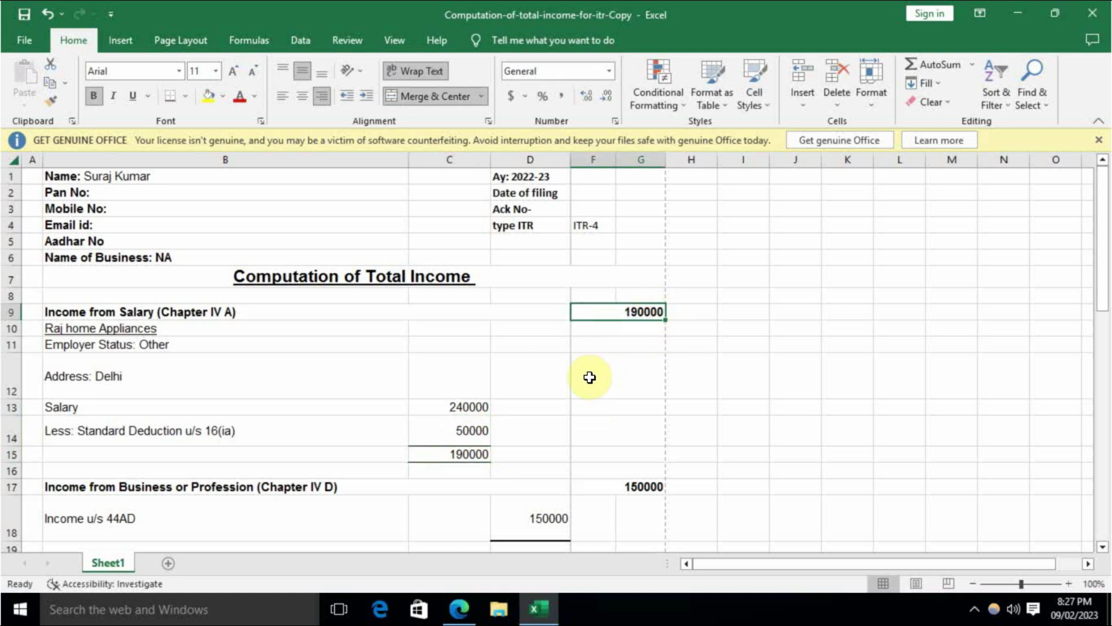
# - Set the Book Profit to 350000 in the Income Declared u/s 44 AD section
pyautogui.scroll(-2, 389, 373)
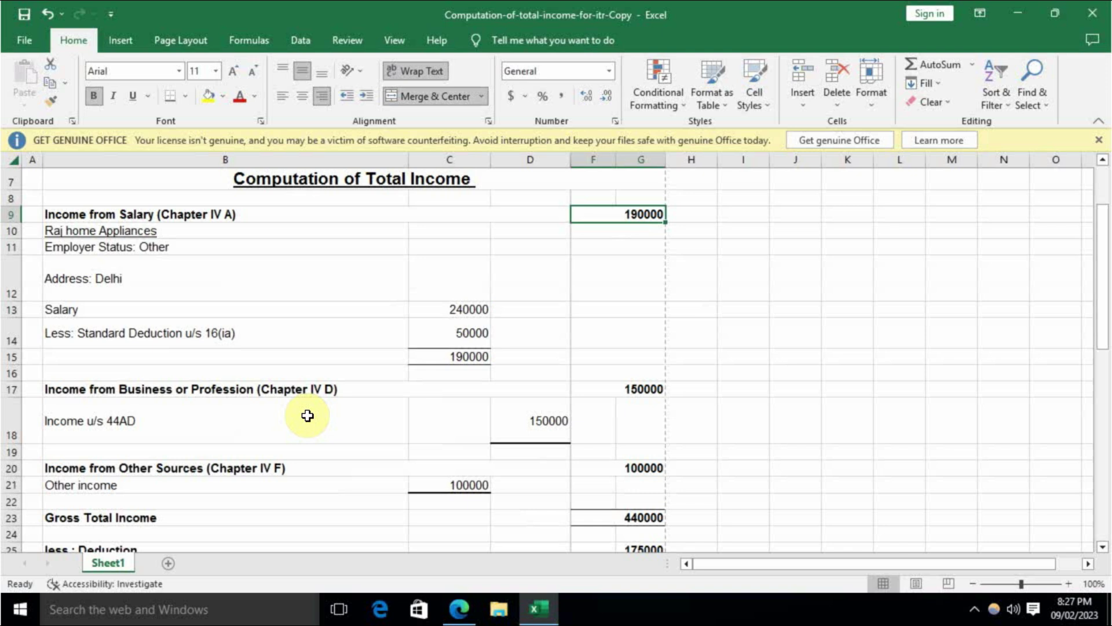
pyautogui.click(355, 435)
pyautogui.scroll(-4, 334, 436)
pyautogui.scroll(2, 334, 435)
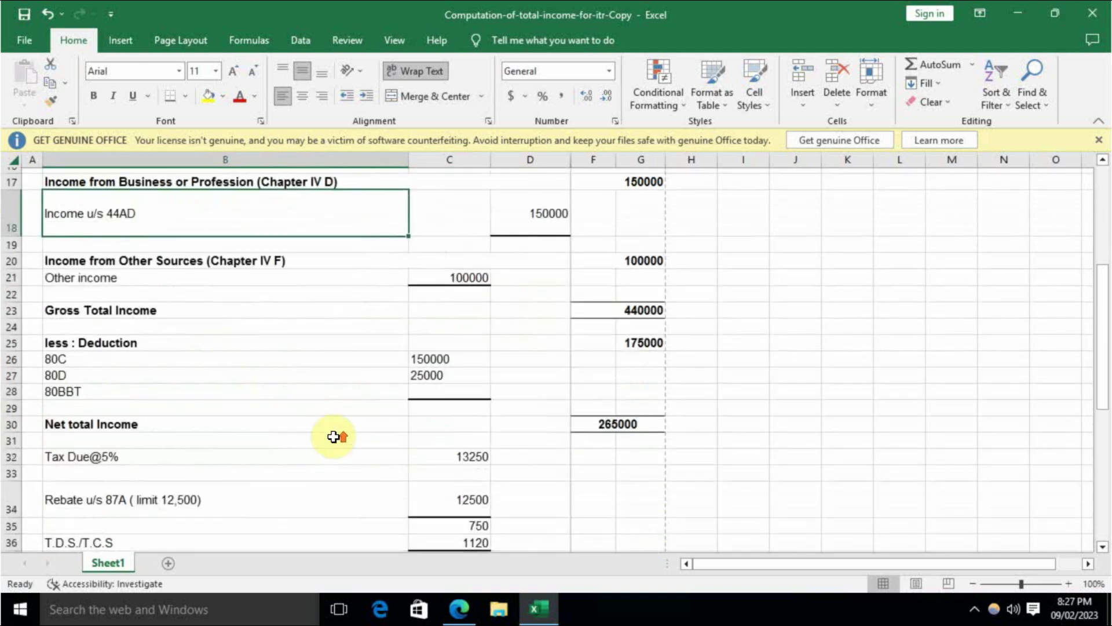
pyautogui.scroll(-7, 335, 434)
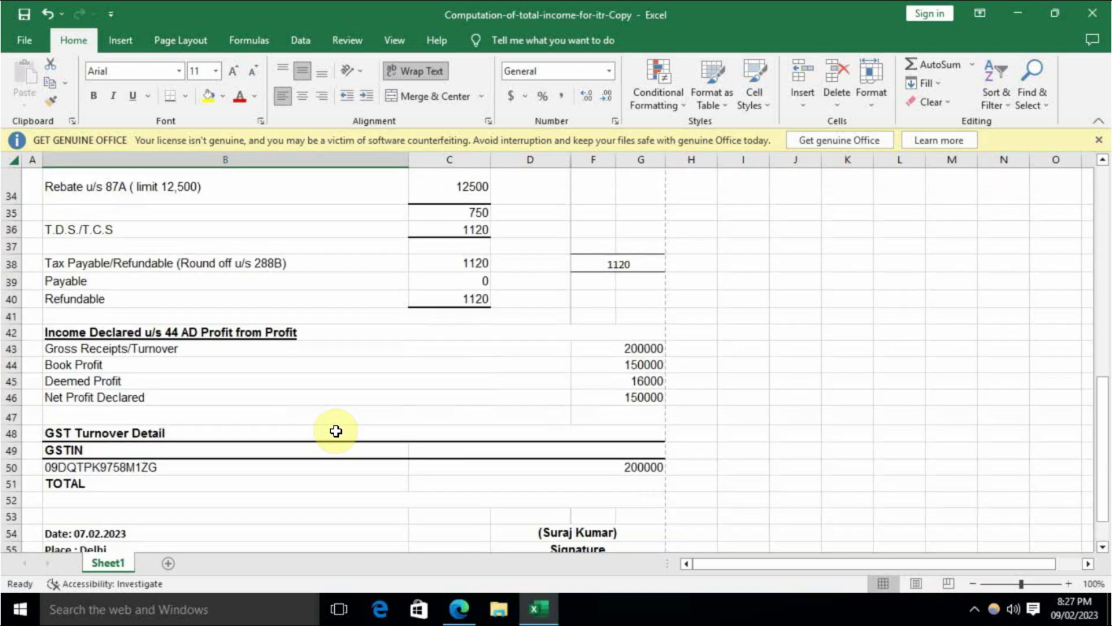
pyautogui.click(651, 354)
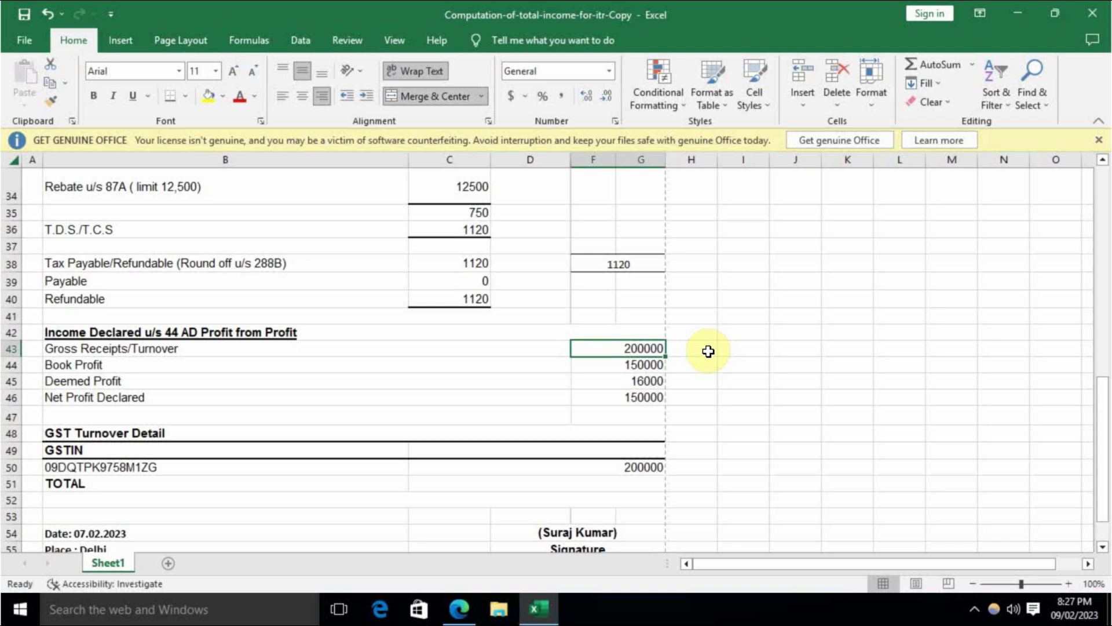
pyautogui.click(646, 365)
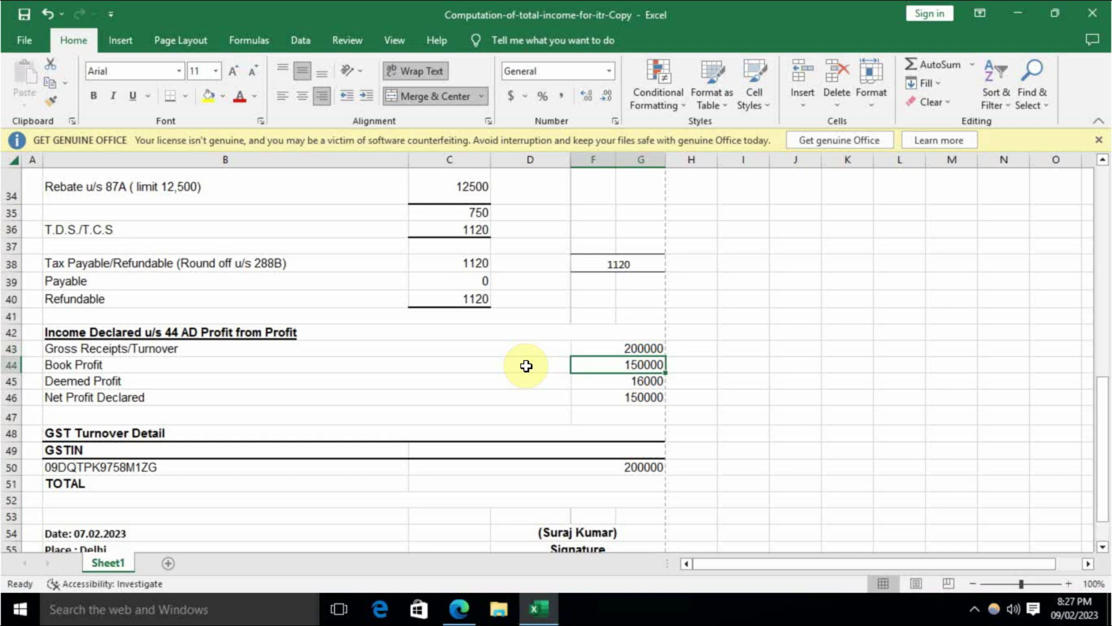
pyautogui.write('35')
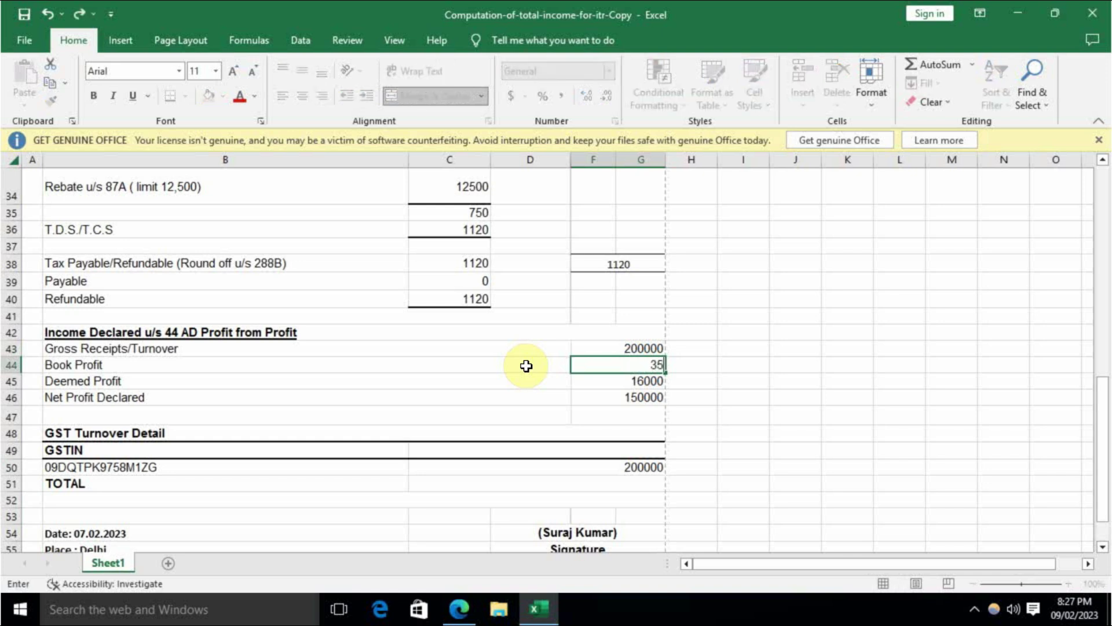
pyautogui.write('0000')
pyautogui.press('Return')
pyautogui.press('Up')
pyautogui.press('Delete')
pyautogui.write('350000')
pyautogui.press('Return')
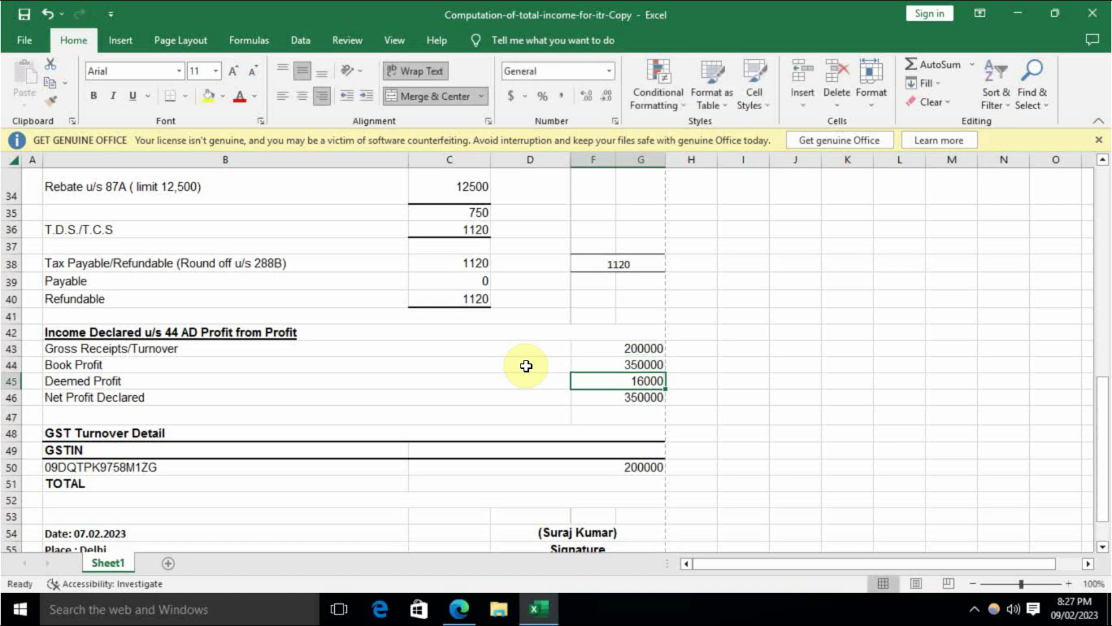
# - Add the heading "In %" in cell H42, beside the Income Declared u/s 44 AD heading
pyautogui.press('Up')
pyautogui.press('Right')
pyautogui.write('+')
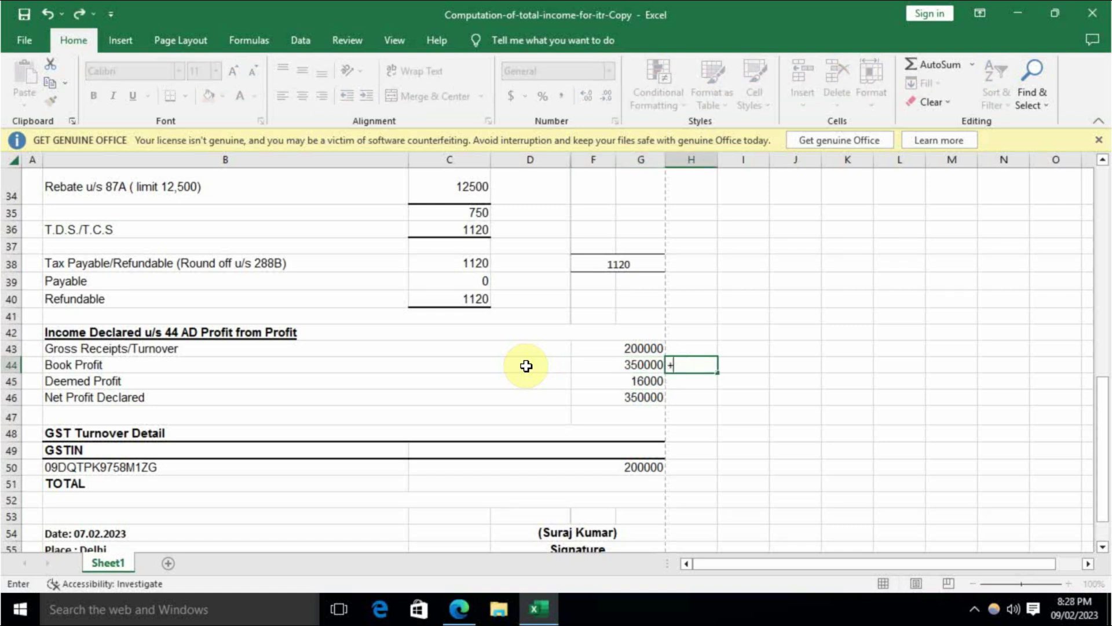
pyautogui.press('Escape')
pyautogui.press('Up')
pyautogui.press('Up')
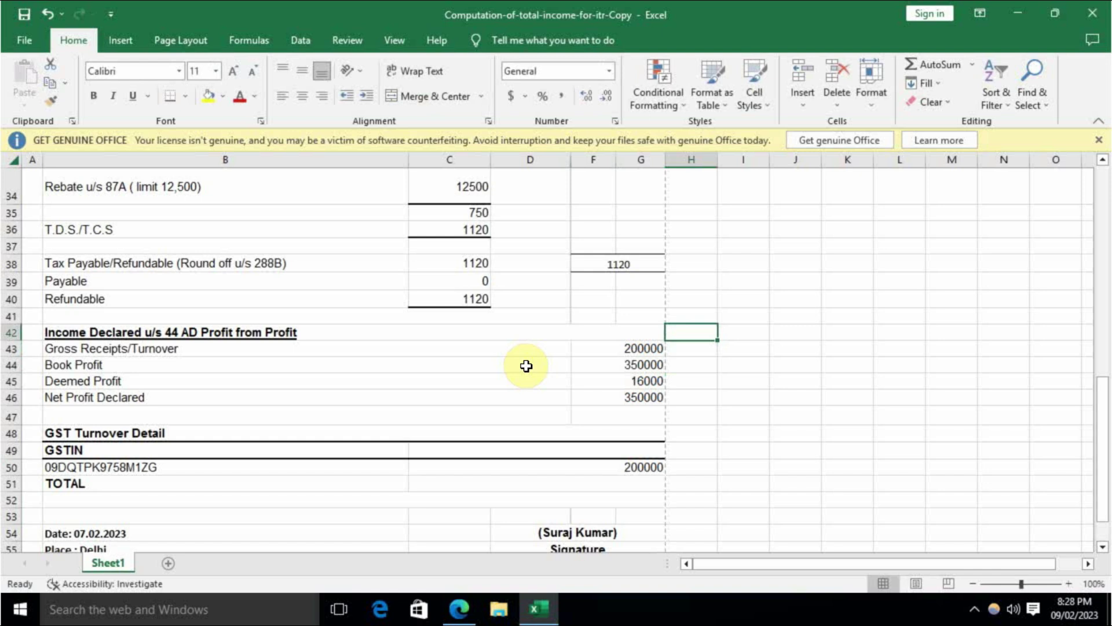
pyautogui.write('i')
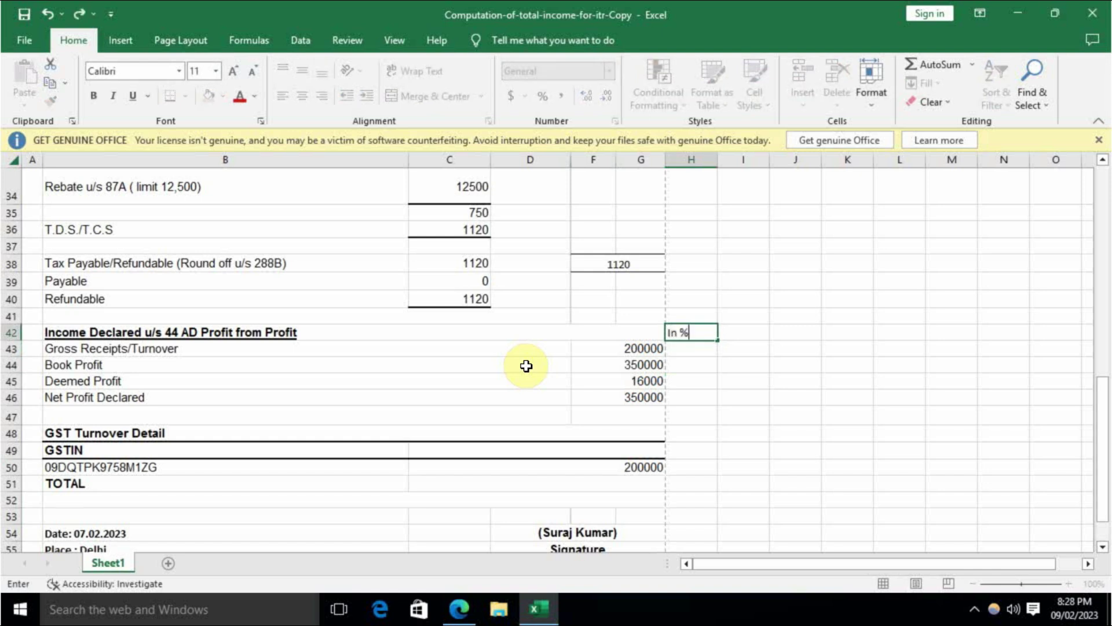
pyautogui.press('Return')
# - Calculate the Book Profit as a percentage of Gross Receipts/Turnover in cell H44
pyautogui.press('Down')
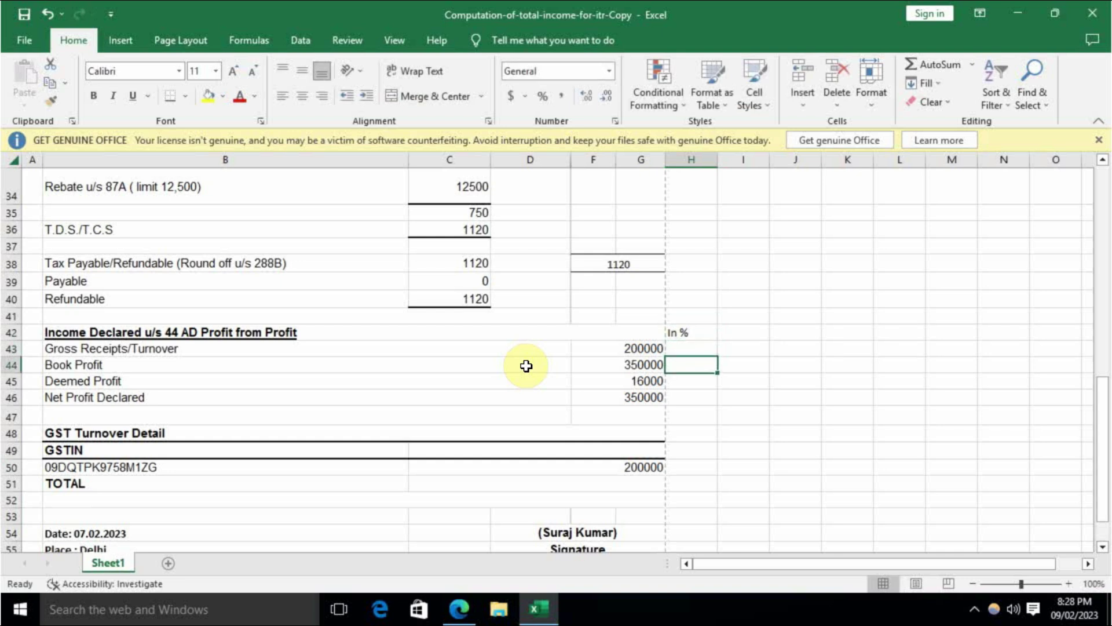
pyautogui.write('+')
pyautogui.press('Left')
pyautogui.press('Up')
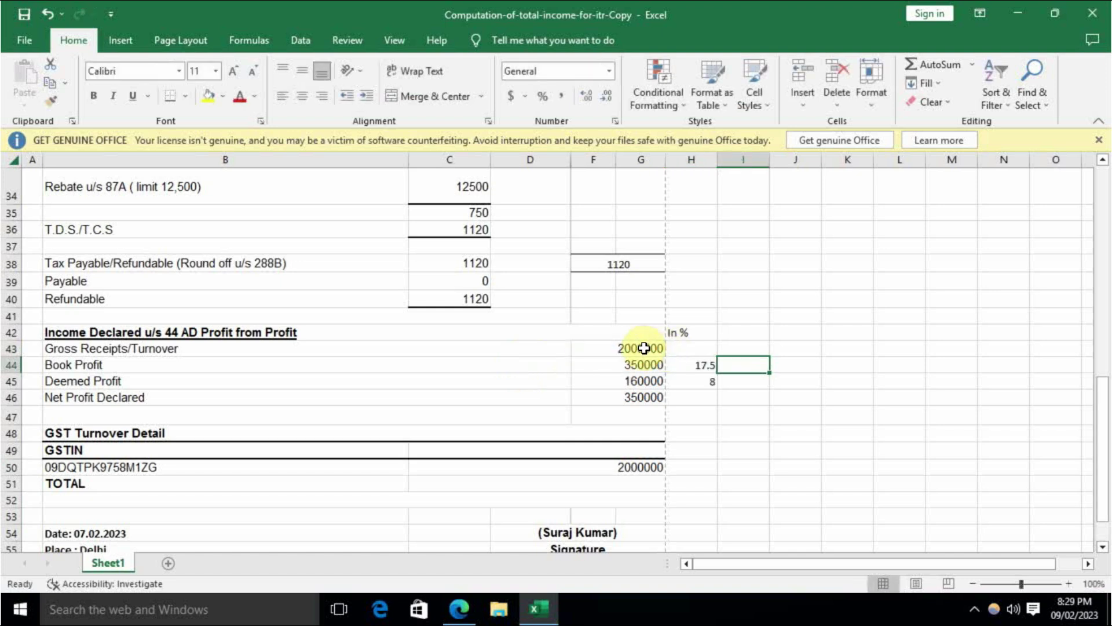
# - Compare the Book Profit and Deemed Profit amounts and their percentages against the Gross Receipts/Turnover
pyautogui.click(701, 370)
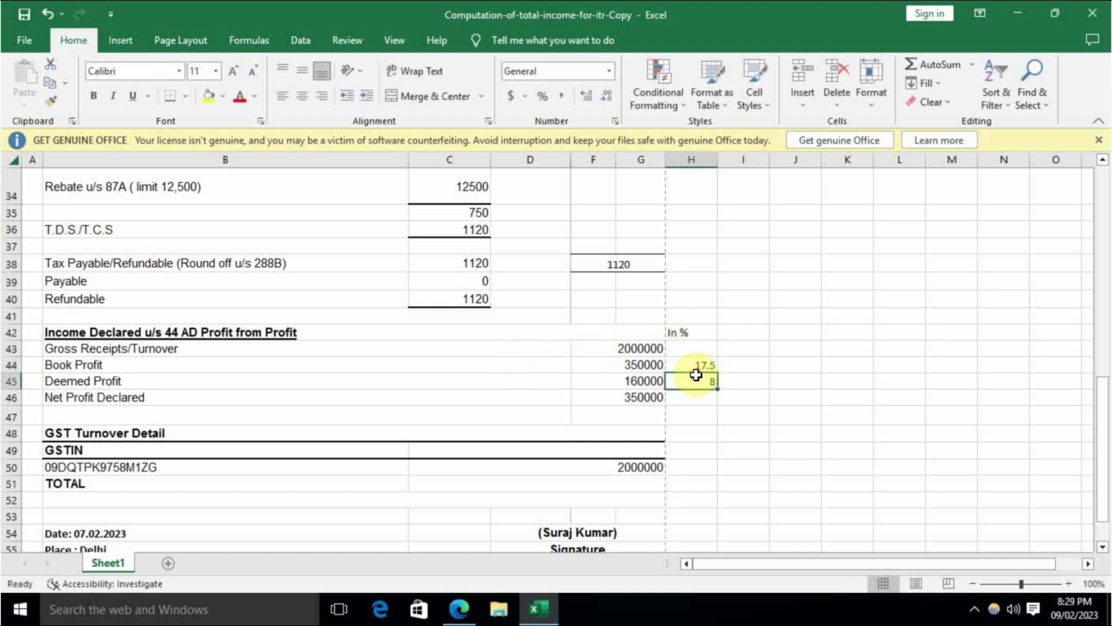
pyautogui.click(636, 348)
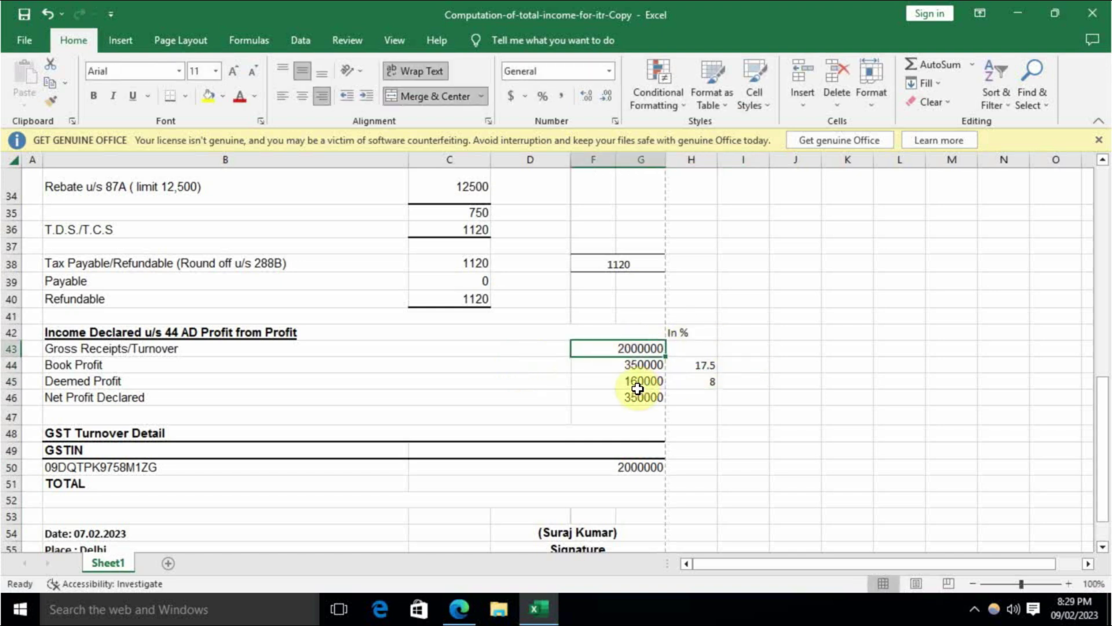
pyautogui.click(648, 366)
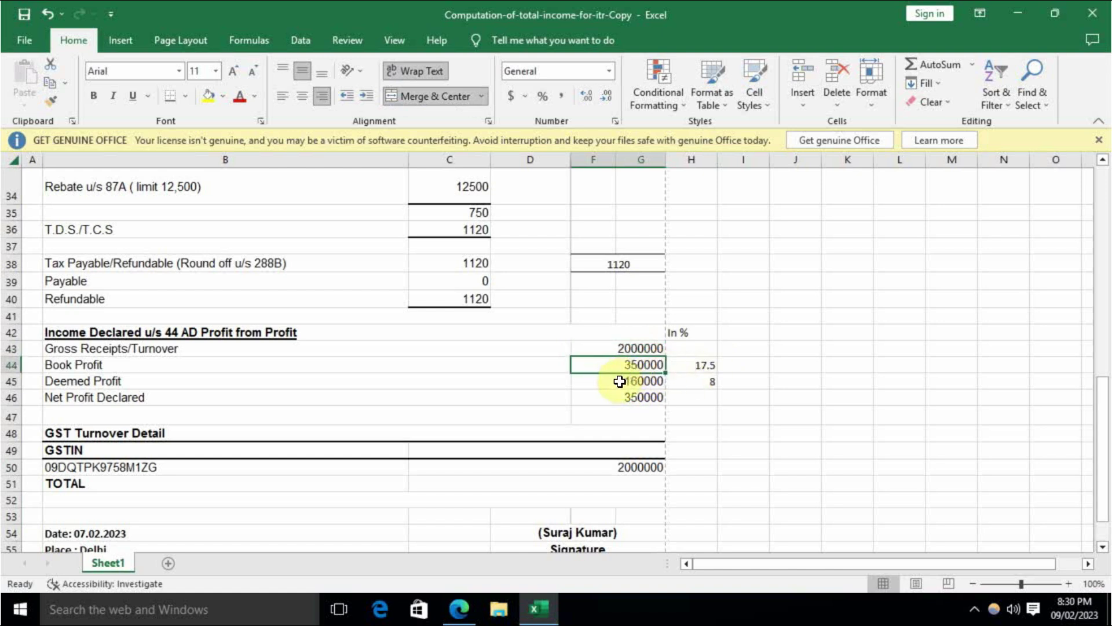
pyautogui.click(651, 381)
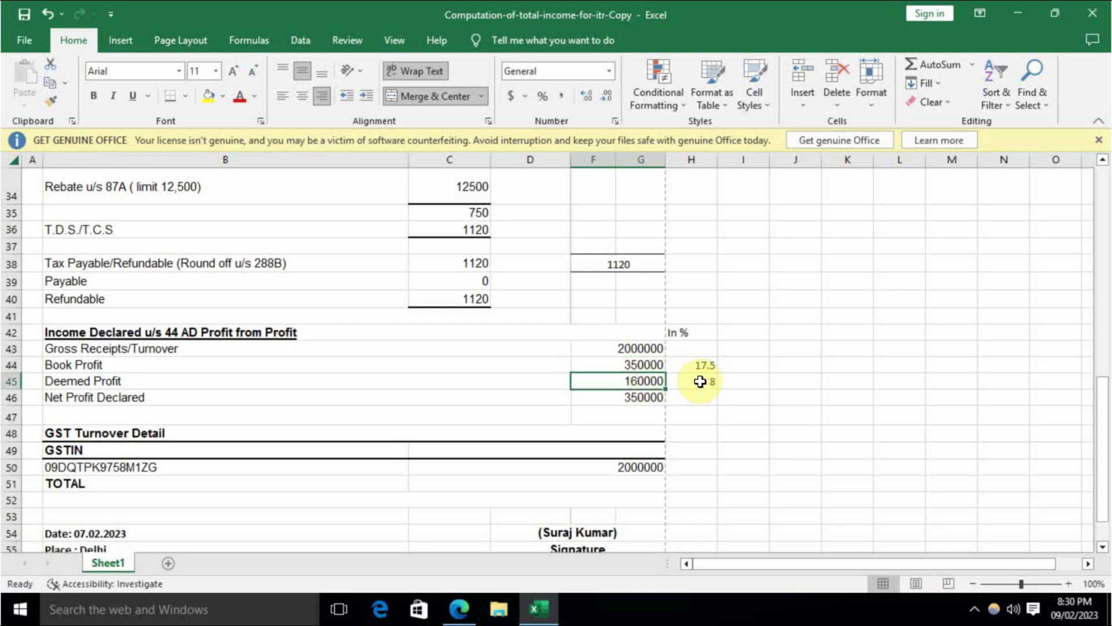
pyautogui.click(701, 381)
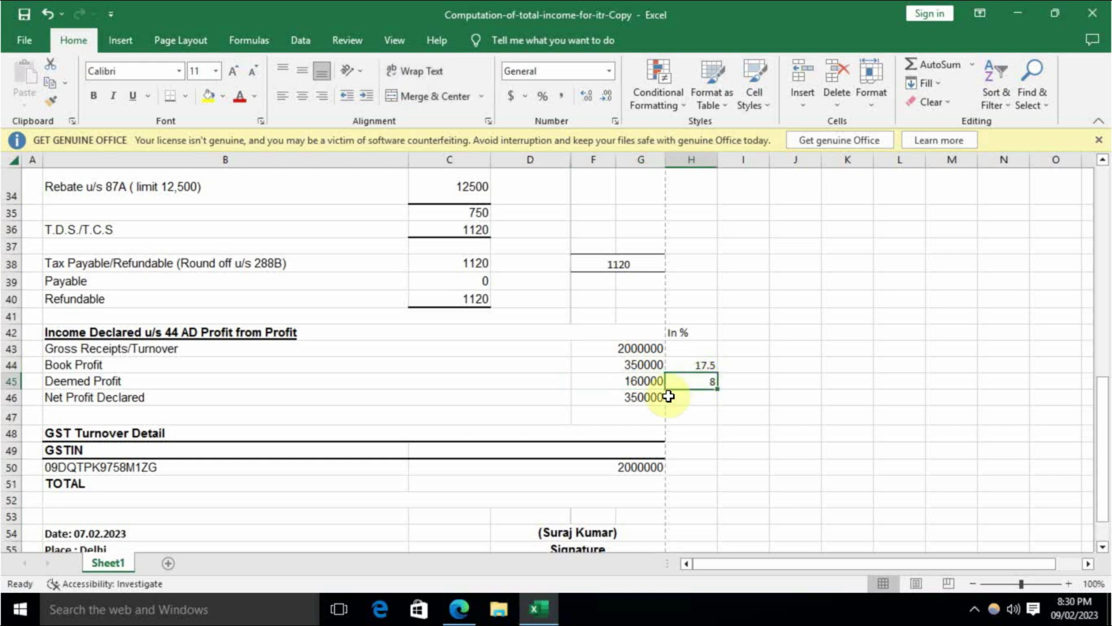
pyautogui.click(638, 382)
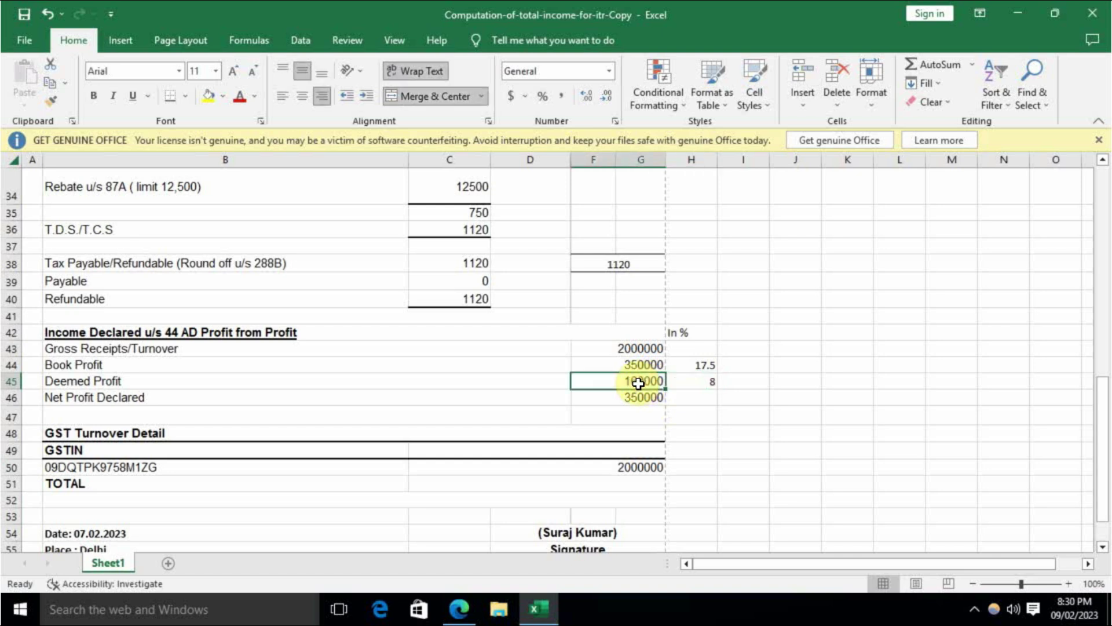
pyautogui.click(651, 365)
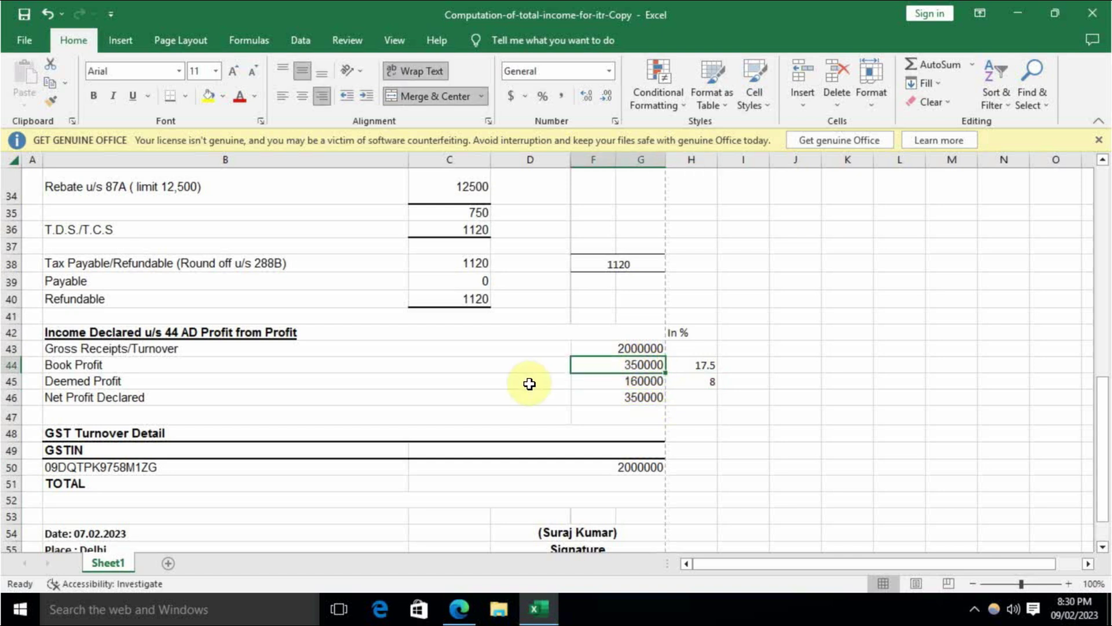
# - Link the Income u/s 44AD amount in cell D18 to the Book Profit in row 44
pyautogui.scroll(9, 525, 390)
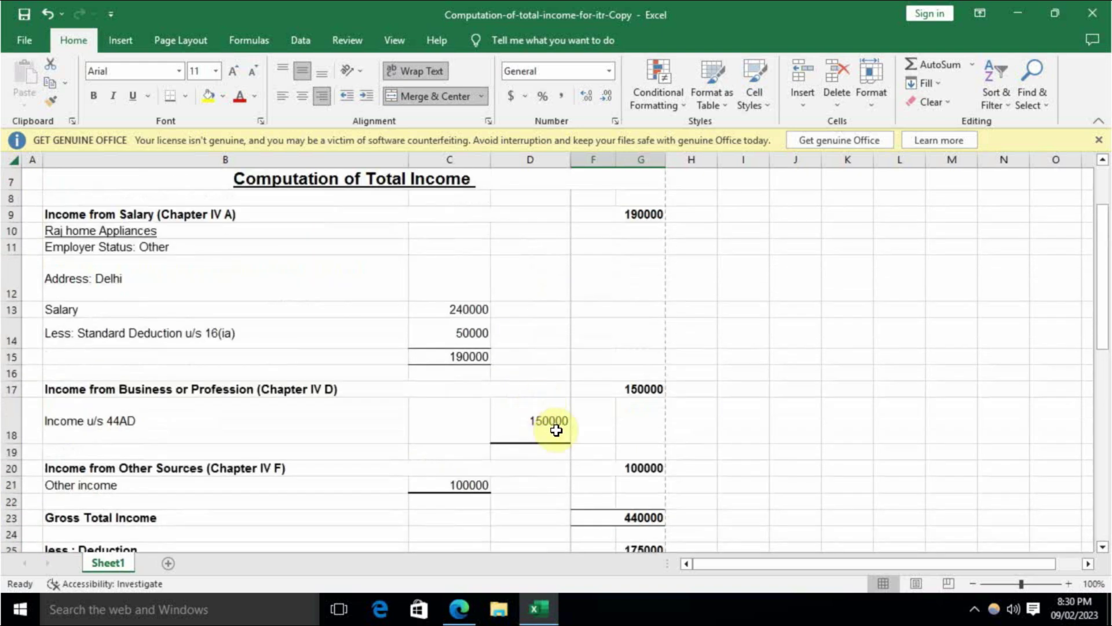
pyautogui.click(544, 412)
pyautogui.write('=')
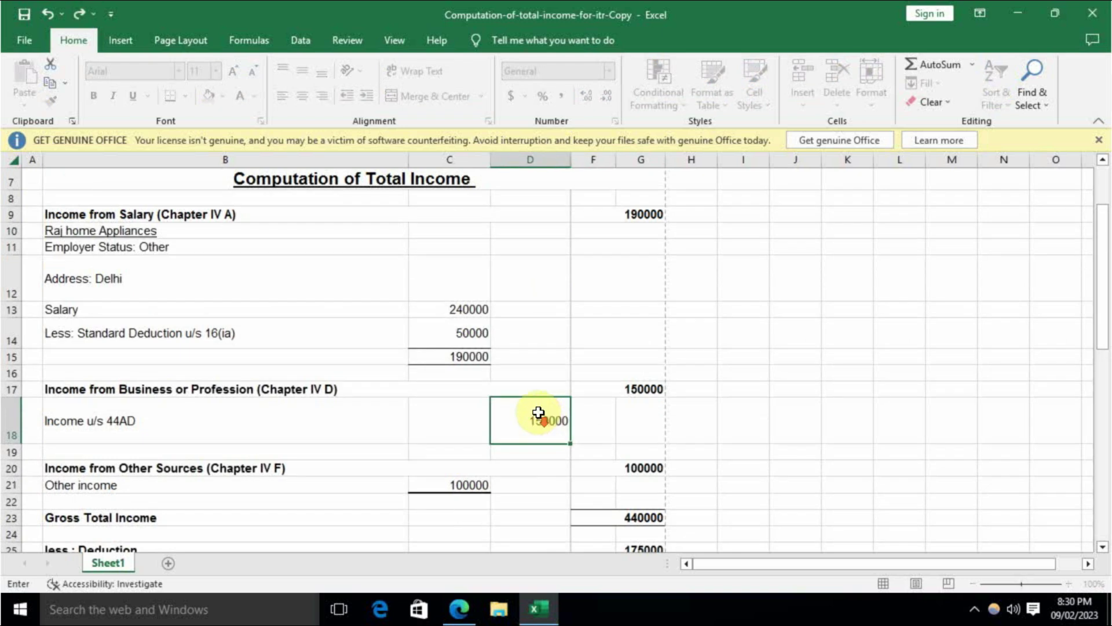
pyautogui.scroll(-7, 539, 418)
pyautogui.click(625, 461)
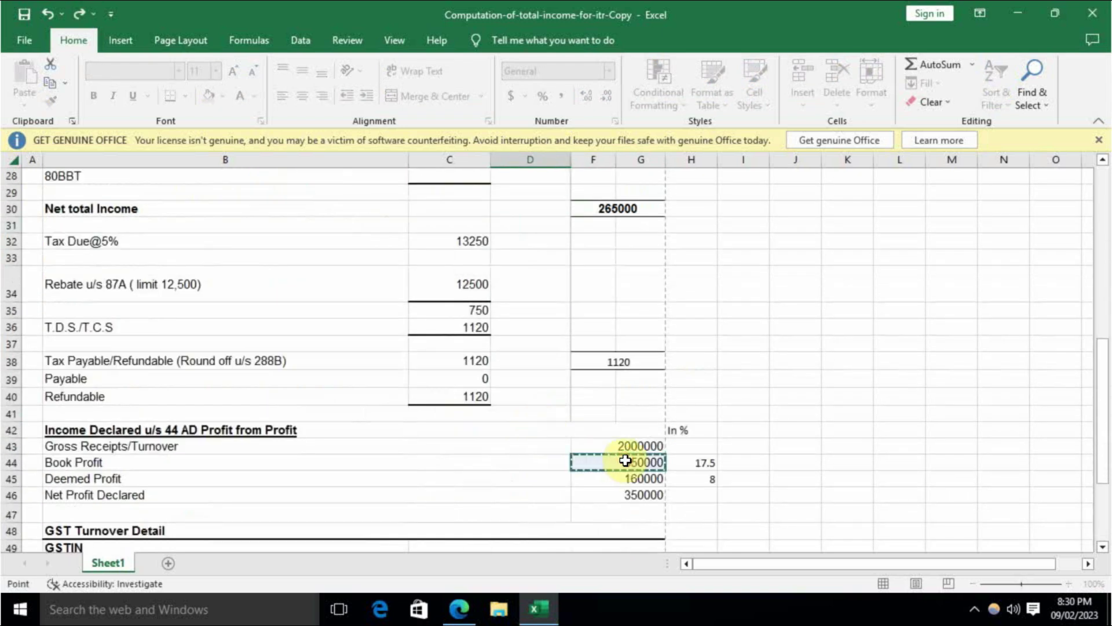
pyautogui.press('Return')
# - Examine how business income, income from other sources and the deductions lead from Gross Total Income to Net total Income
pyautogui.scroll(6, 625, 461)
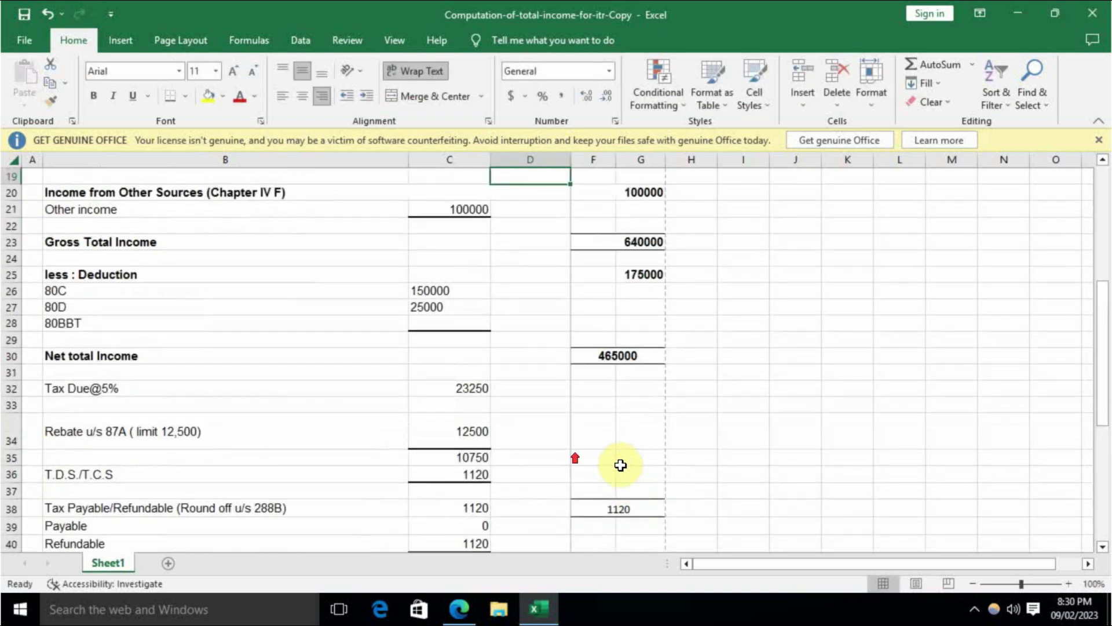
pyautogui.click(637, 335)
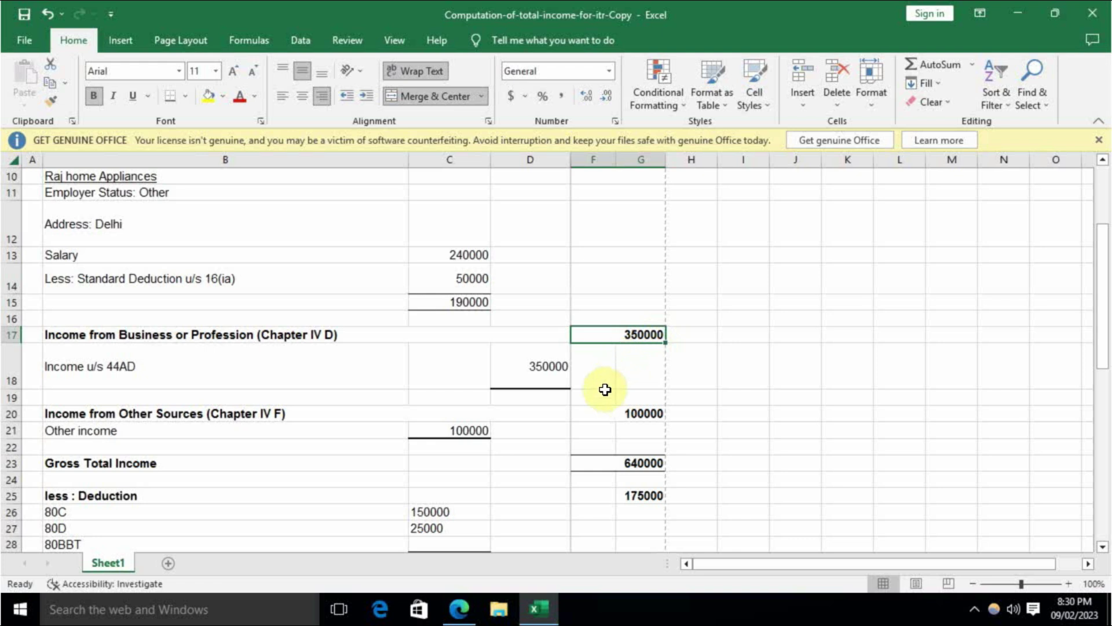
pyautogui.scroll(-1, 596, 391)
pyautogui.scroll(-1, 594, 396)
pyautogui.click(646, 334)
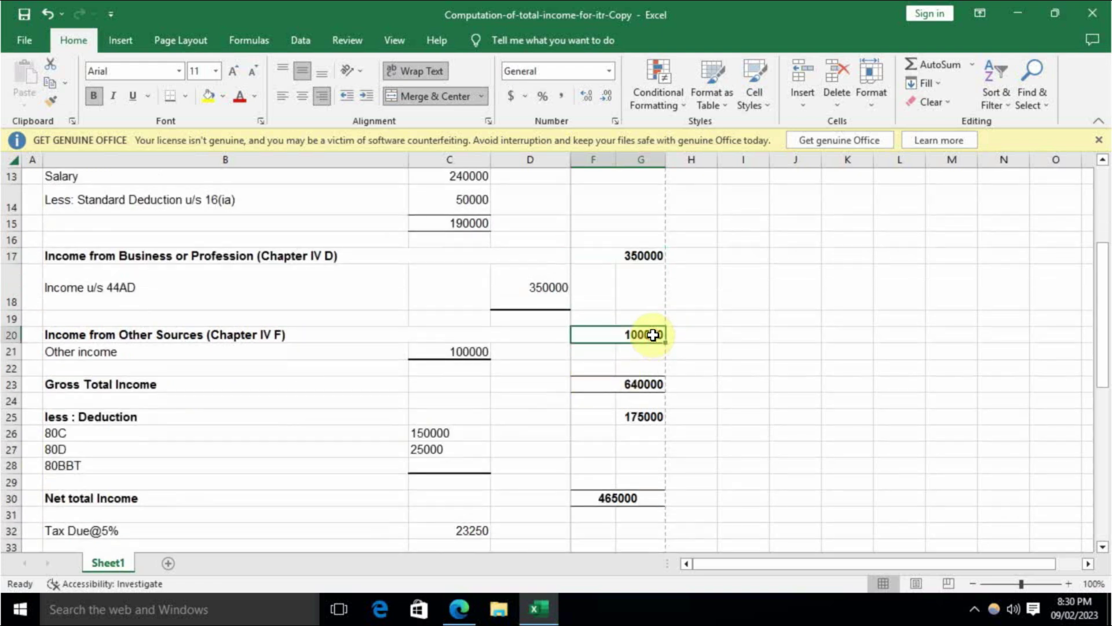
pyautogui.click(641, 384)
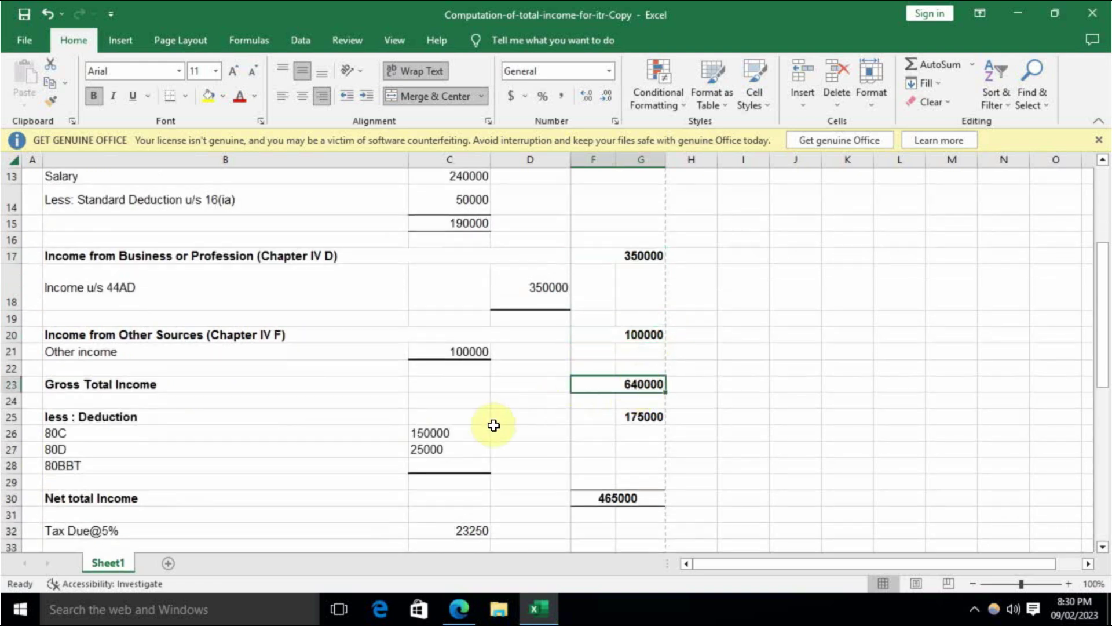
pyautogui.click(643, 417)
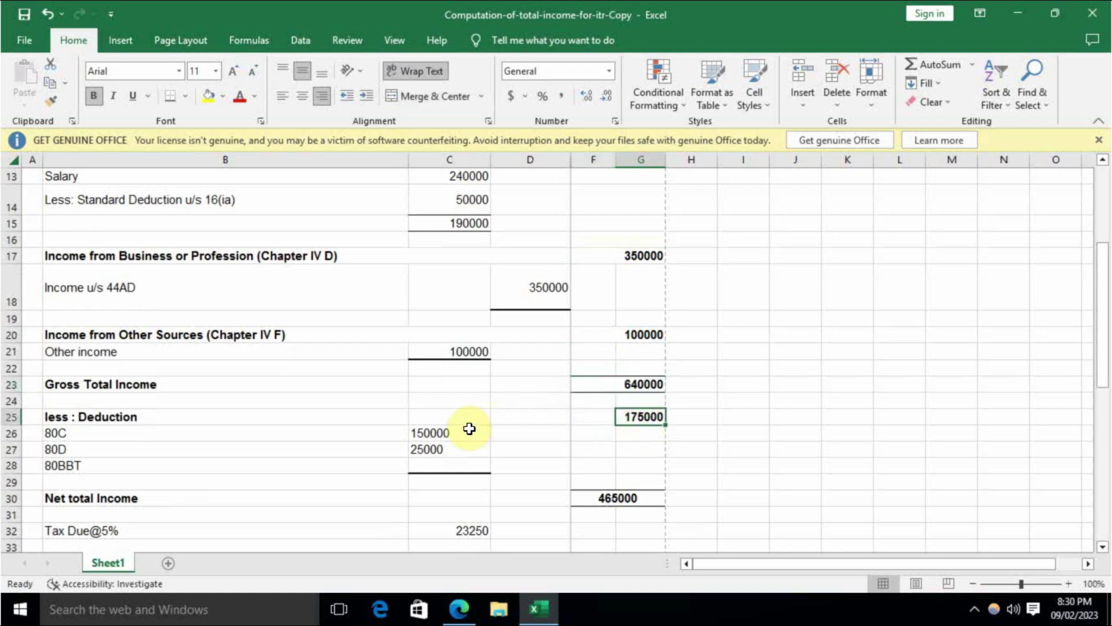
pyautogui.scroll(-2, 469, 428)
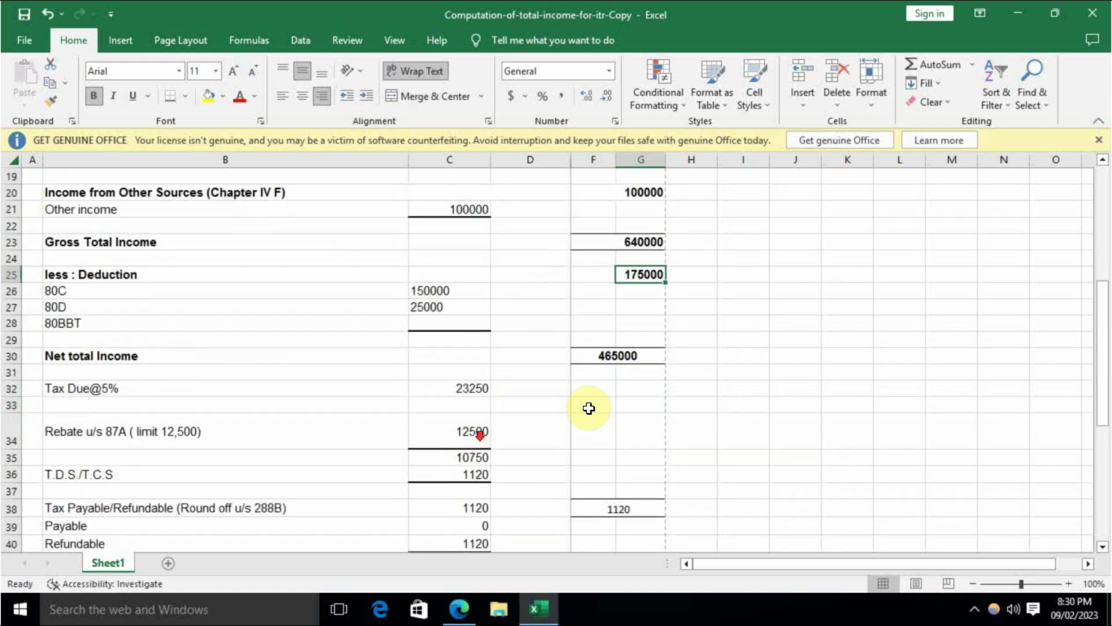
pyautogui.click(630, 356)
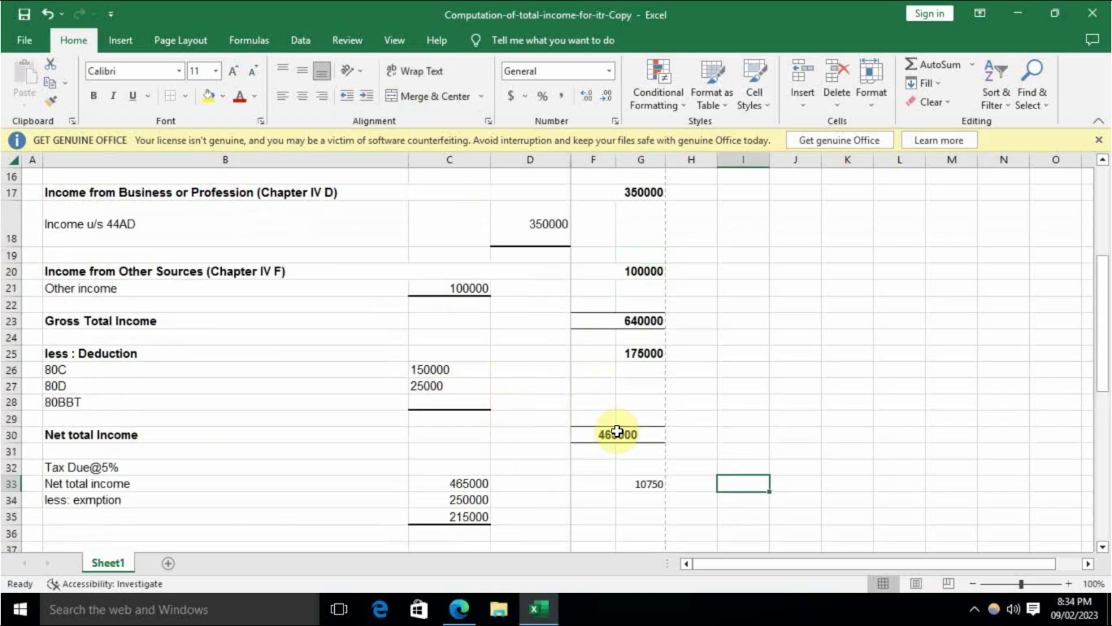
pyautogui.click(608, 431)
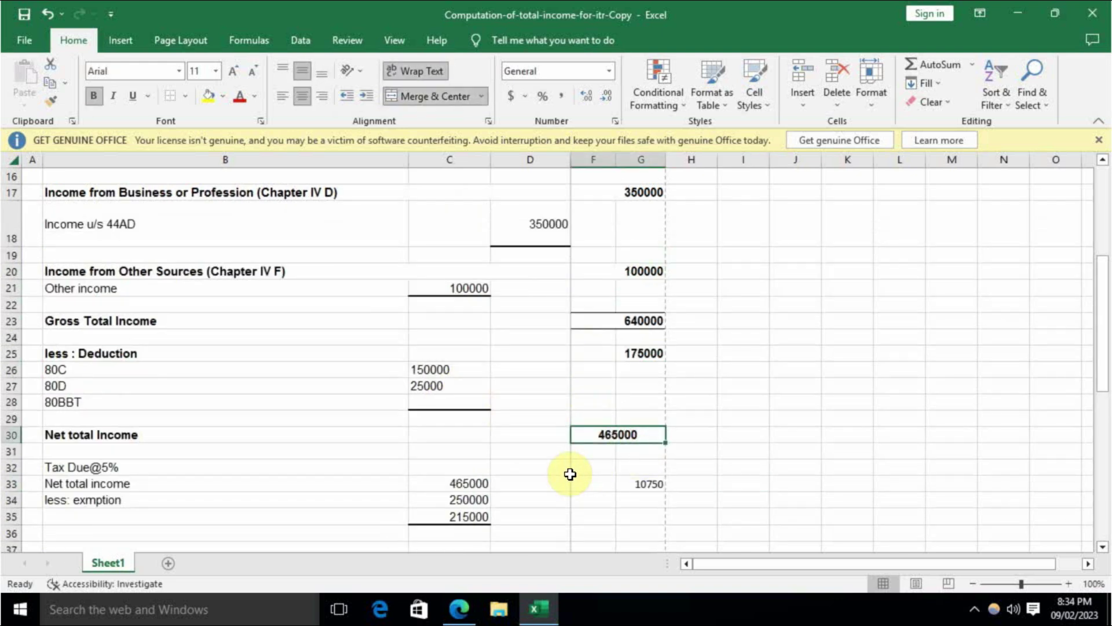
# - Examine how the 5% tax due is derived from Net total income less exemption and offset by the rebate u/s 87A
pyautogui.click(467, 498)
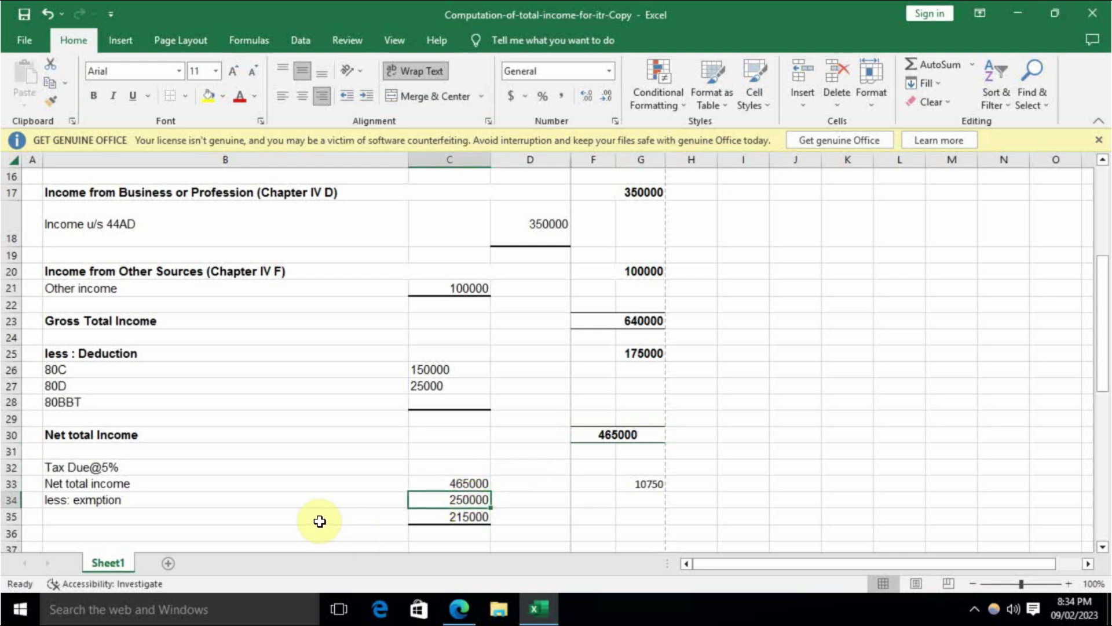
pyautogui.click(474, 518)
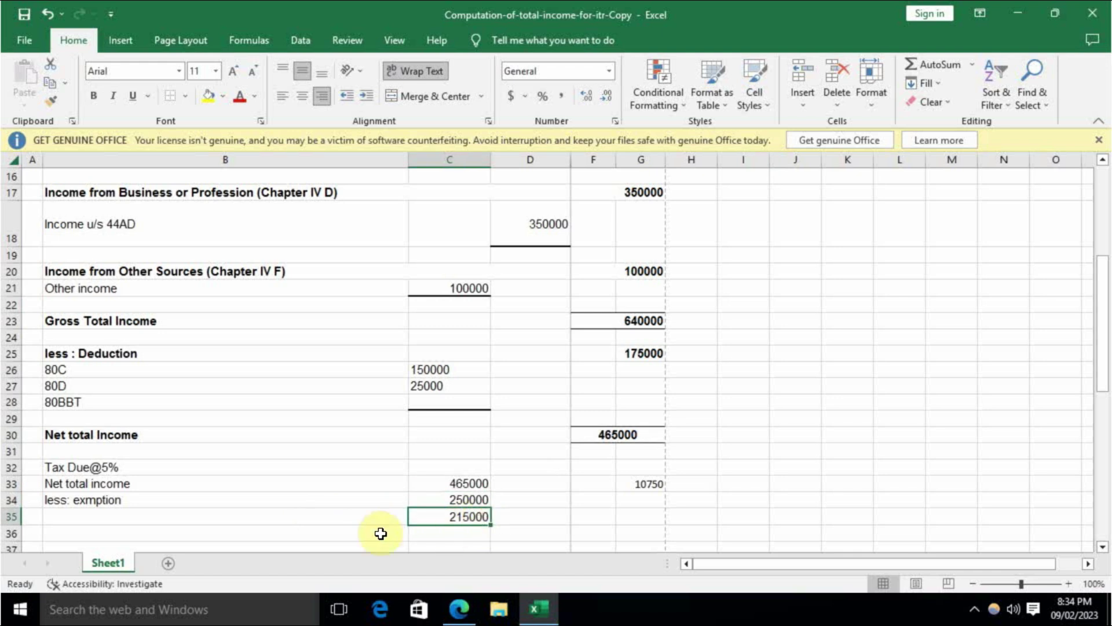
pyautogui.click(658, 486)
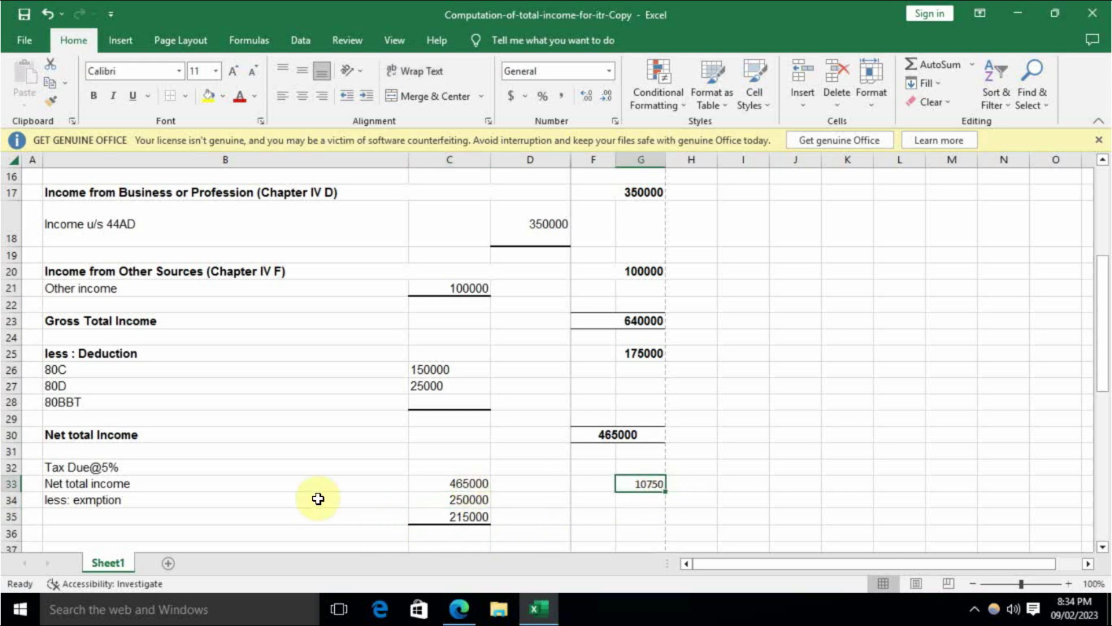
pyautogui.scroll(-2, 319, 498)
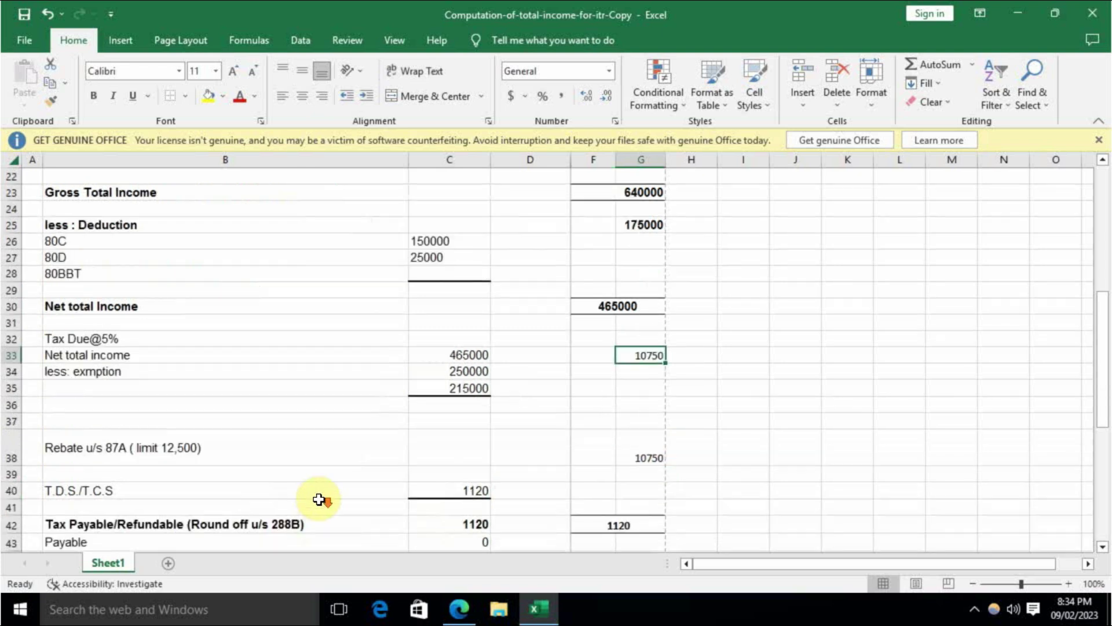
pyautogui.click(226, 451)
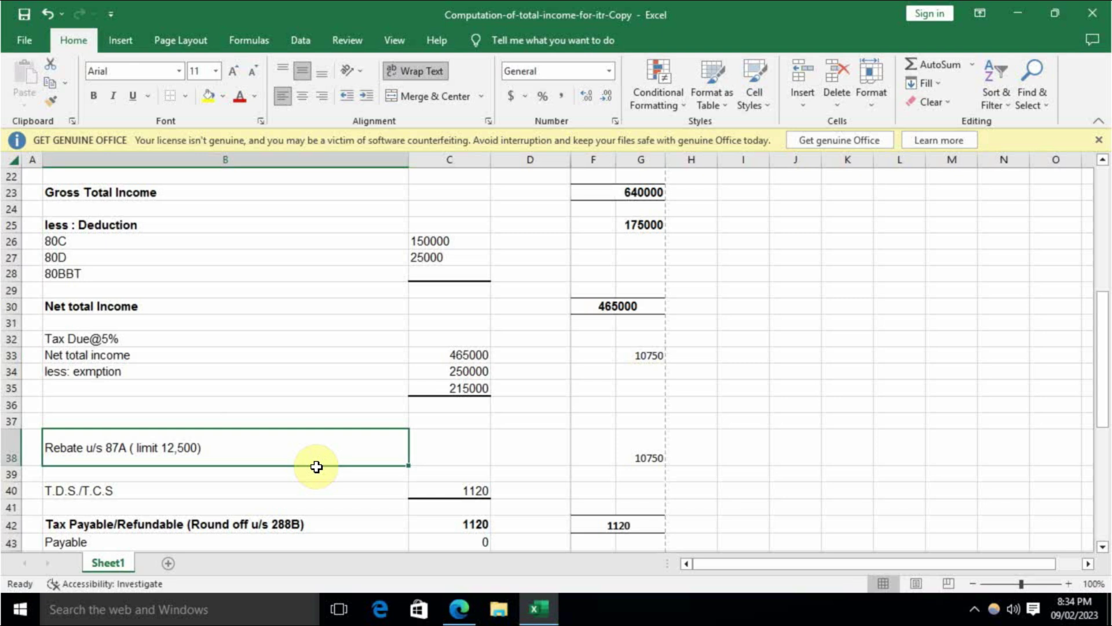
pyautogui.click(649, 452)
pyautogui.click(650, 357)
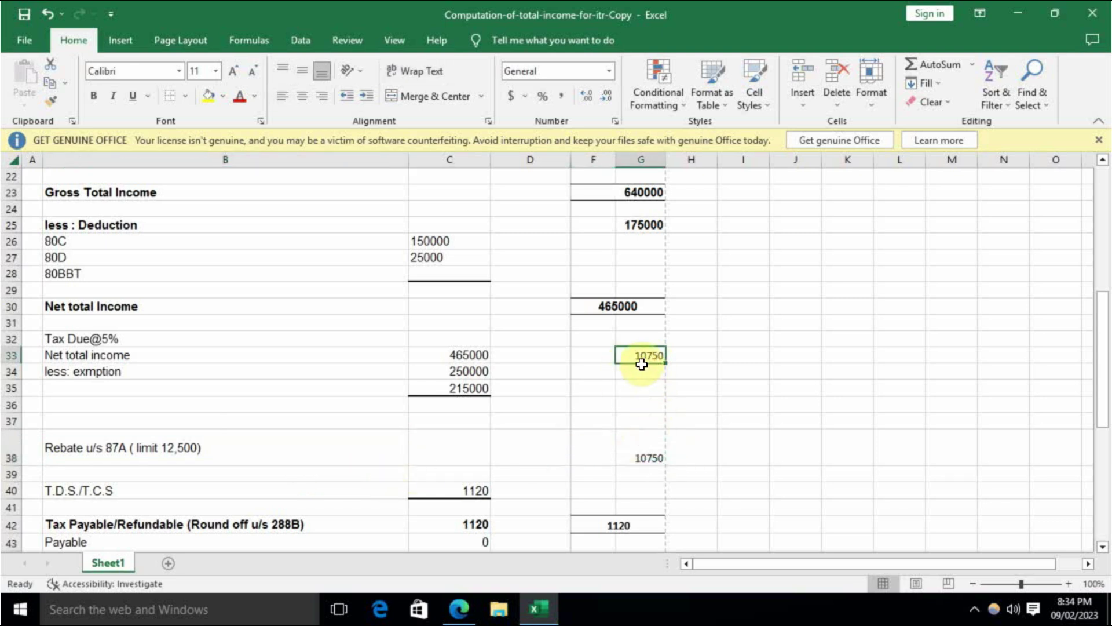
pyautogui.click(623, 448)
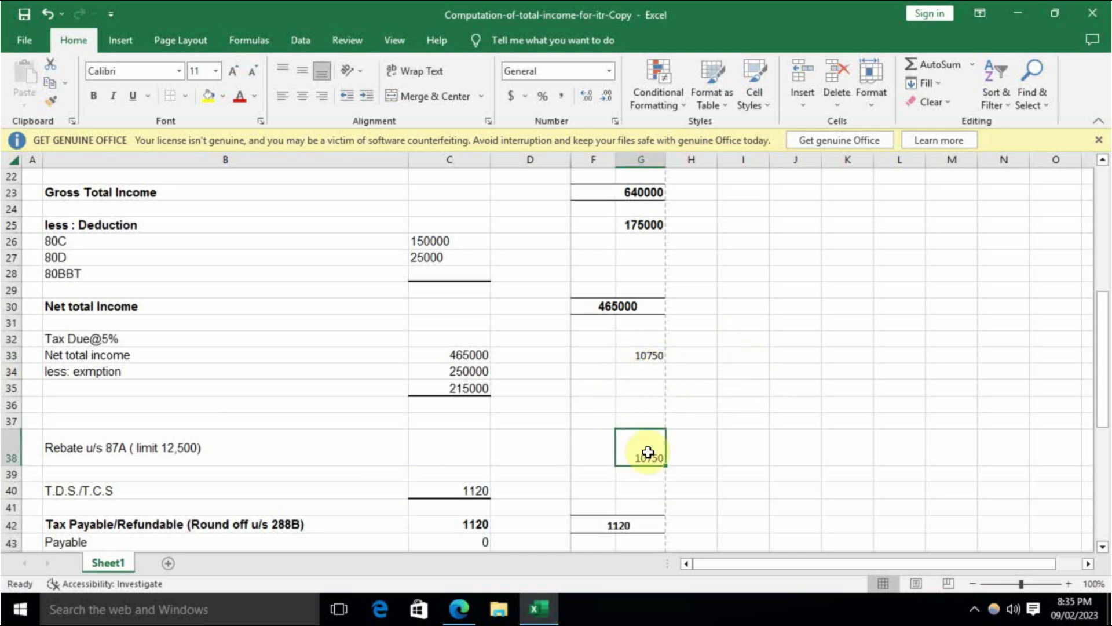
pyautogui.click(647, 354)
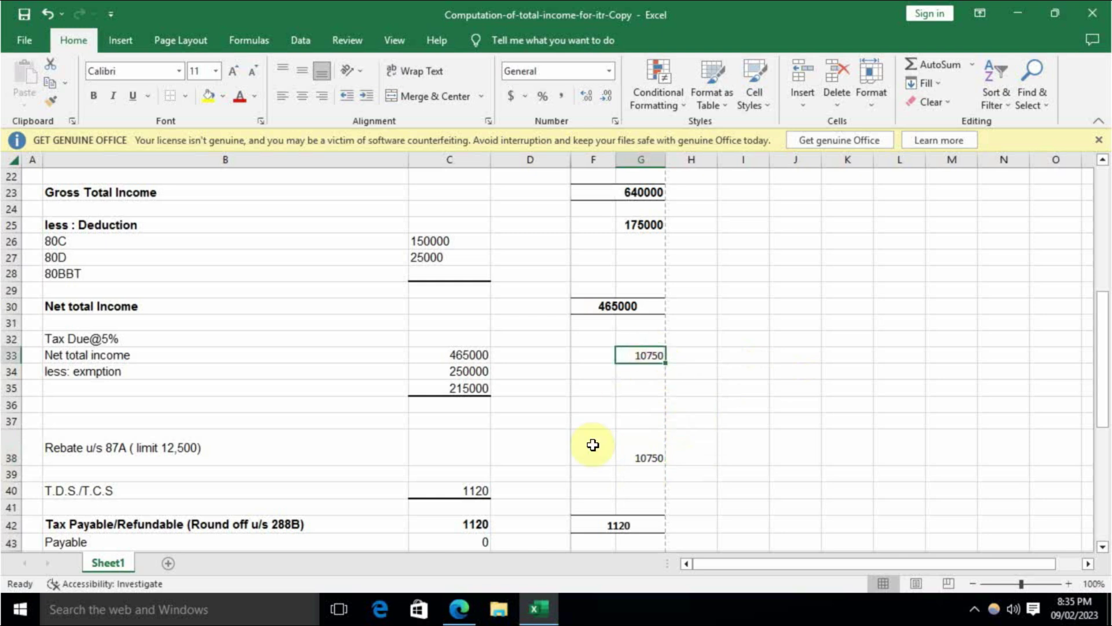
pyautogui.click(640, 456)
# - Check the T.D.S./T.C.S. amount against the Tax Payable/Refundable figures in rows 42 to 44
pyautogui.scroll(-1, 600, 490)
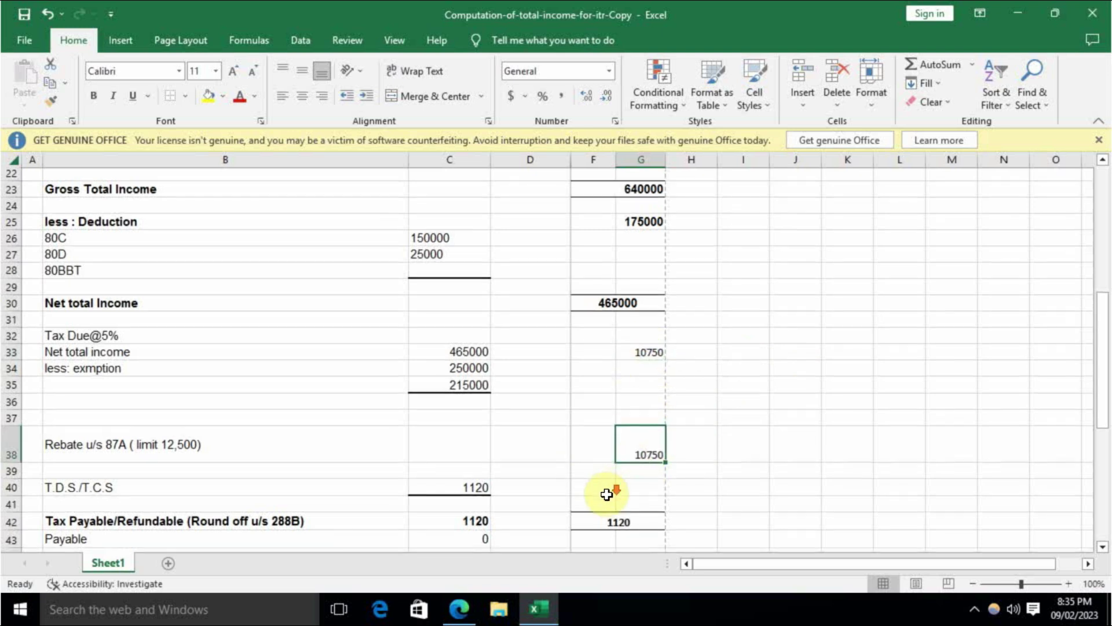
pyautogui.click(478, 493)
pyautogui.click(475, 441)
pyautogui.click(478, 474)
pyautogui.click(625, 479)
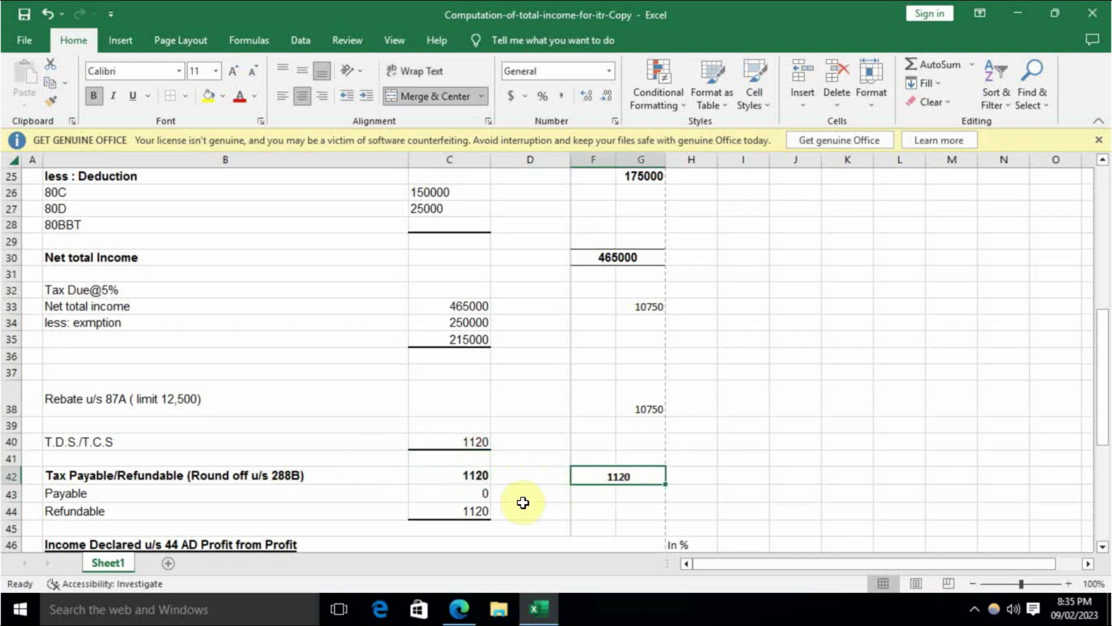
pyautogui.scroll(-2, 525, 503)
pyautogui.scroll(-2, 522, 502)
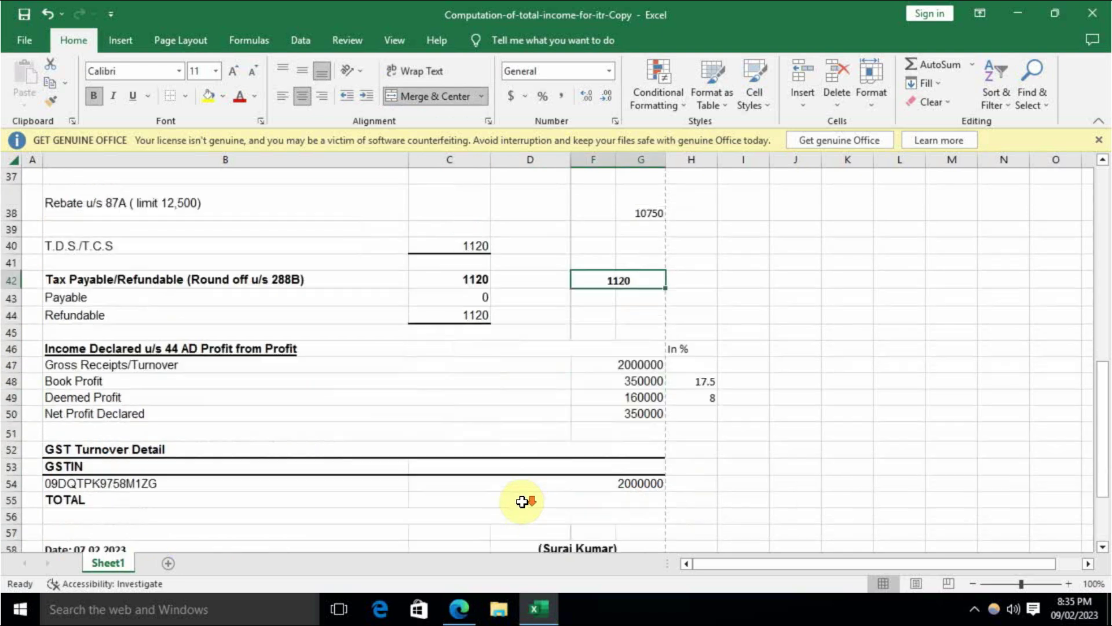
# - Compare the turnover in the GST Turnover Detail section with the Gross Receipts/Turnover declared u/s 44AD
pyautogui.scroll(-1, 523, 502)
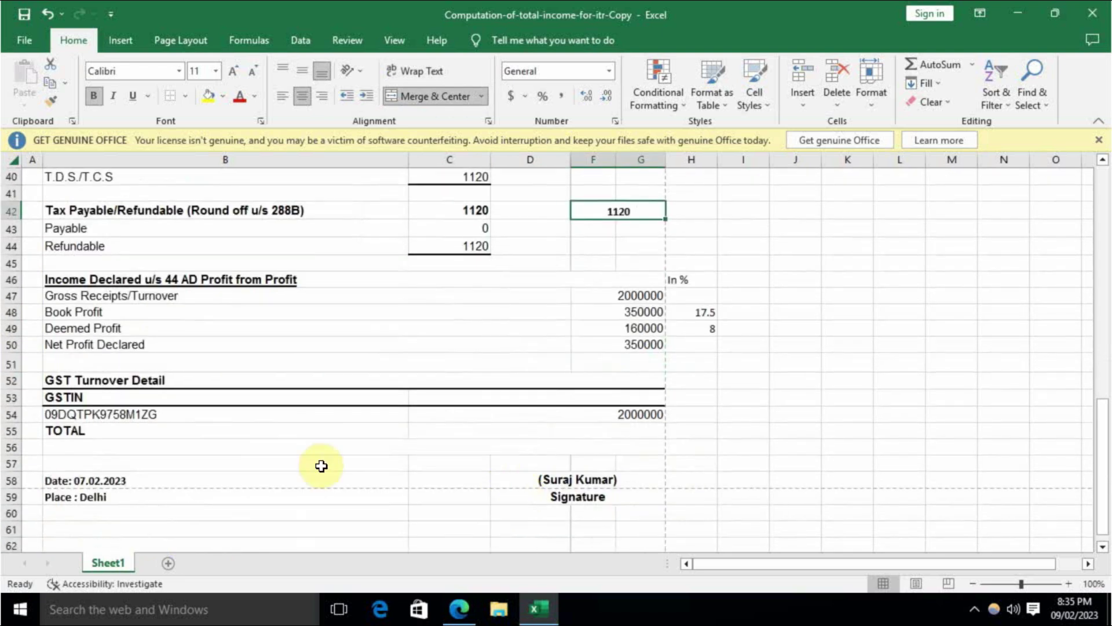
pyautogui.click(150, 430)
pyautogui.click(618, 420)
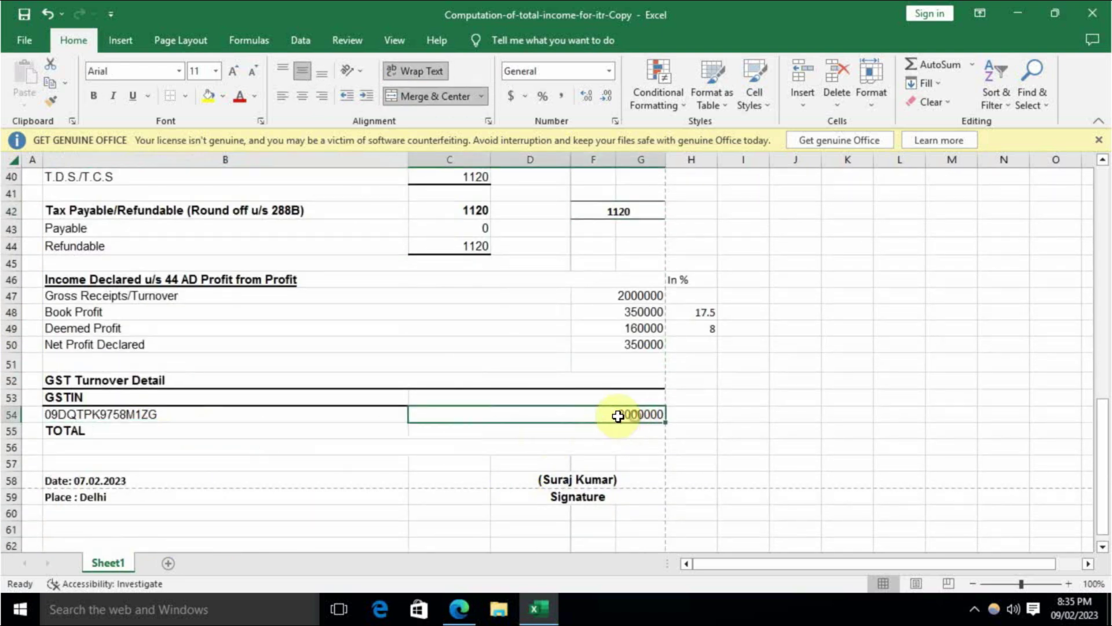
pyautogui.click(637, 295)
pyautogui.click(640, 412)
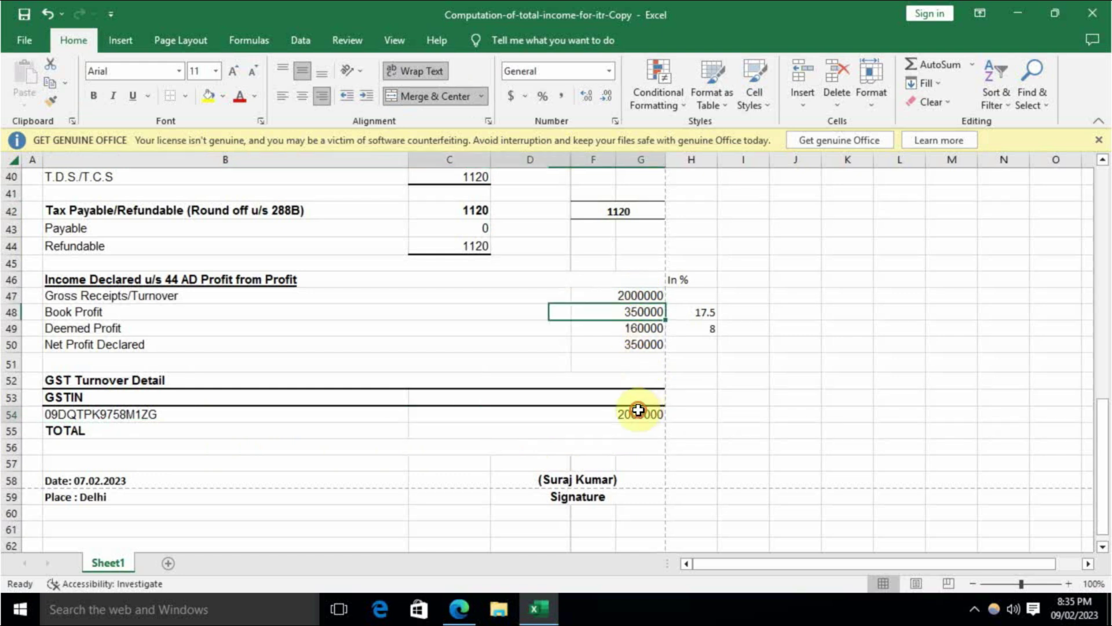
pyautogui.scroll(-2, 263, 450)
pyautogui.press('Down')
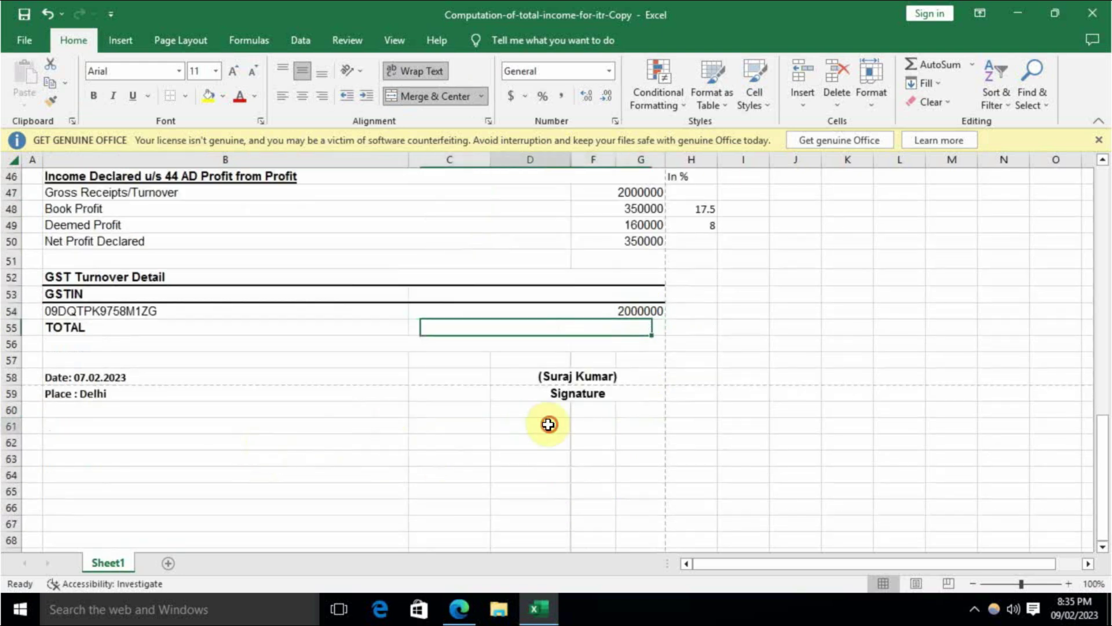
pyautogui.click(550, 427)
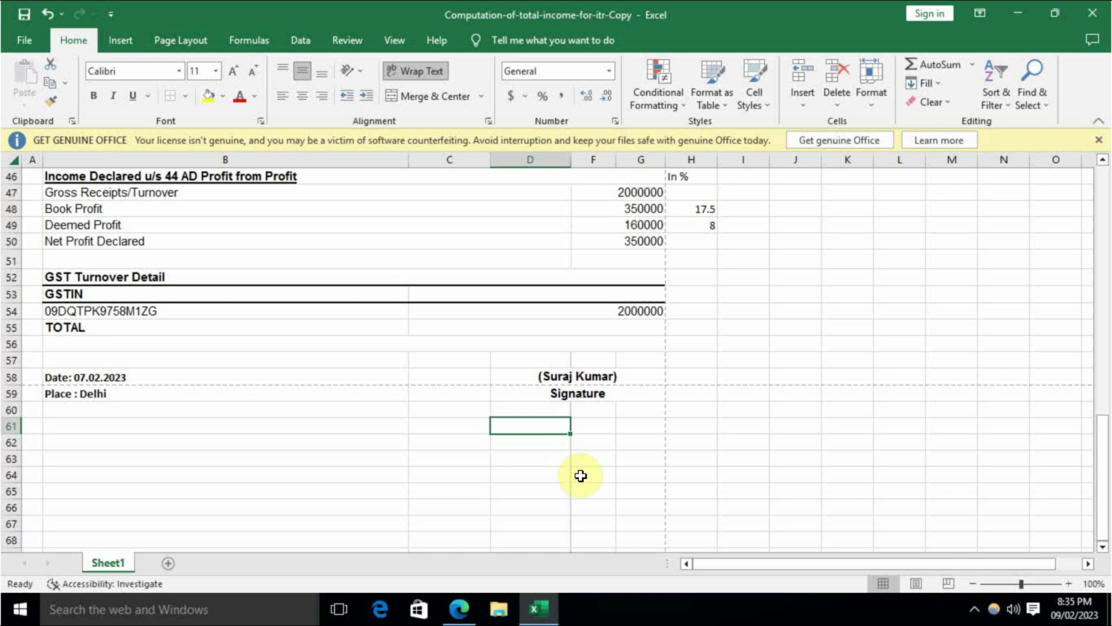
# - Delete the empty merged row 56 between the GST TOTAL row and the date and signature block
pyautogui.click(175, 346)
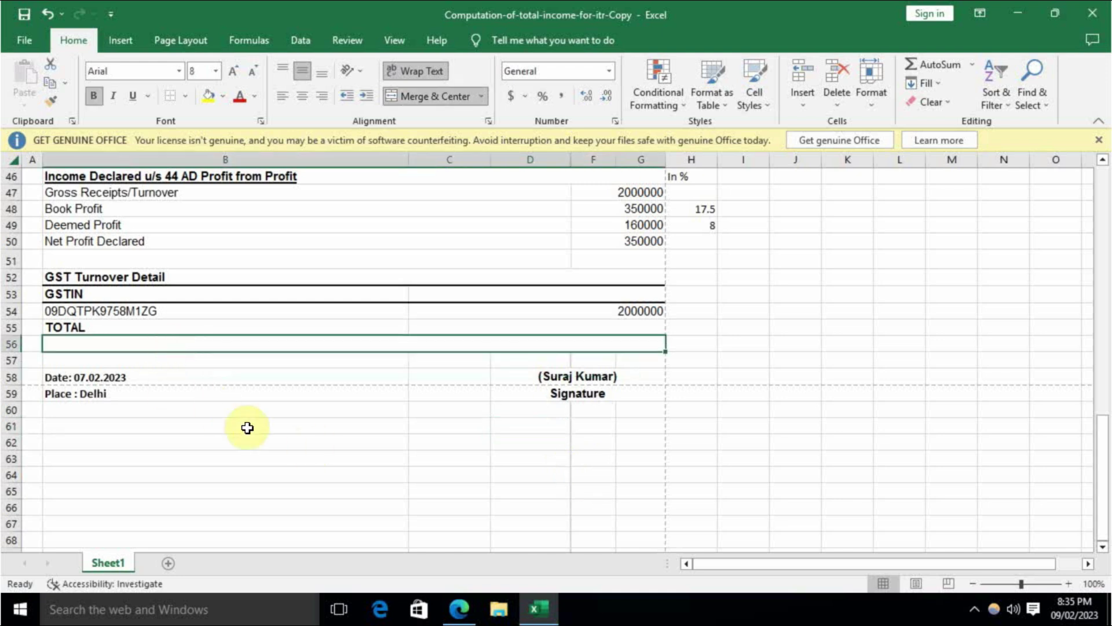
pyautogui.hotkey('shift', 'space')
pyautogui.hotkey('ctrl', '-')
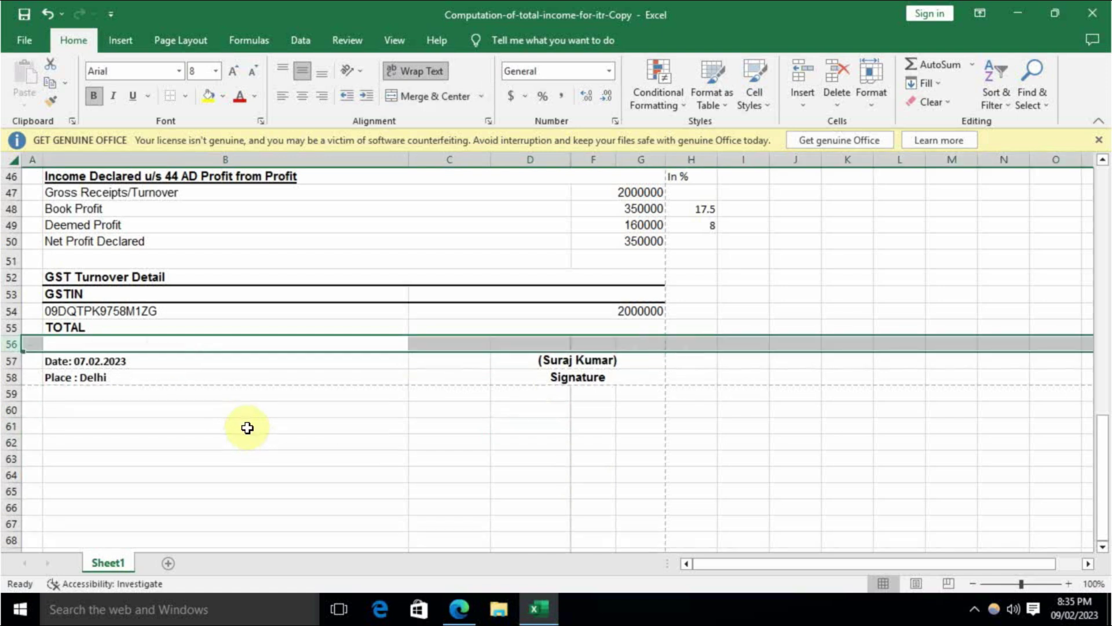
pyautogui.click(303, 473)
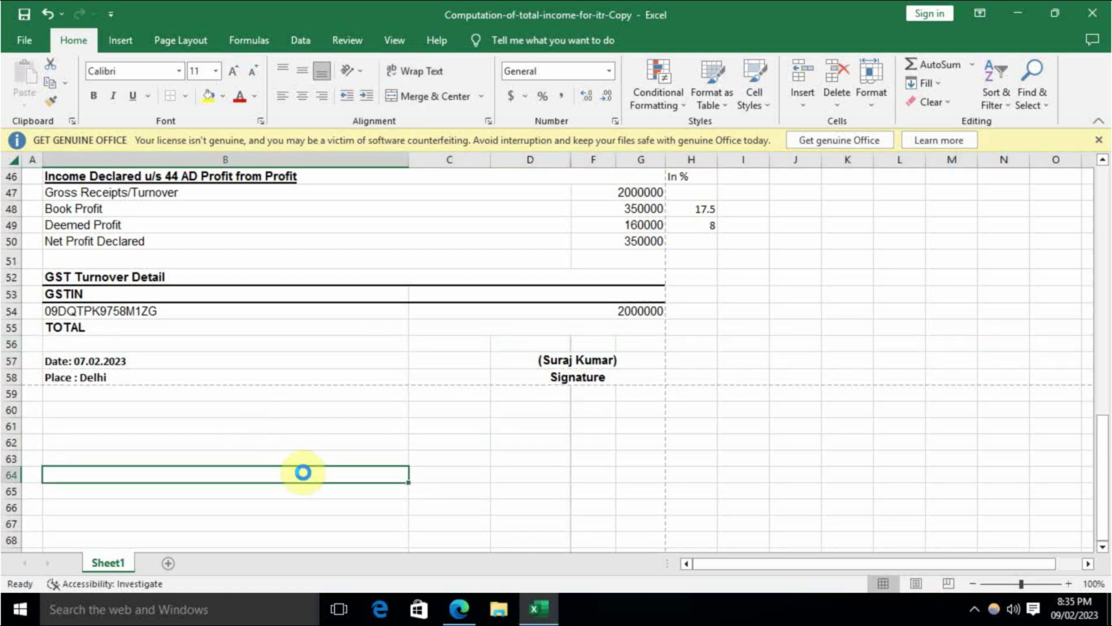
# - Narrow the left page margin in the print preview so the computation fits on one page, and return to the sheet
pyautogui.hotkey('ctrl', 'p')
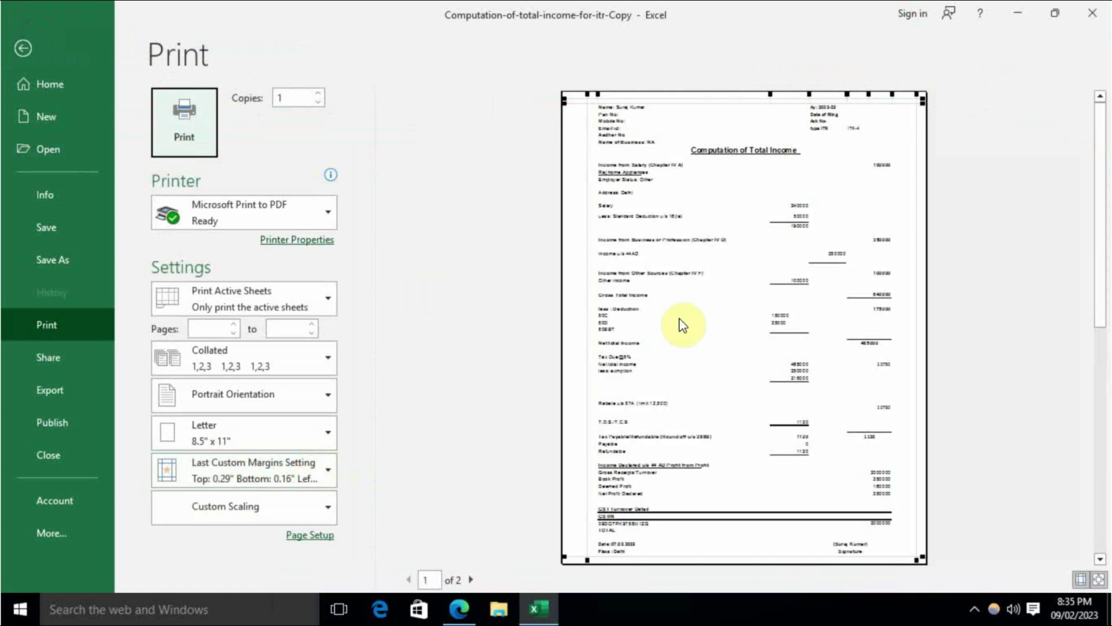
pyautogui.click(587, 330)
pyautogui.moveTo(587, 330); pyautogui.dragTo(576, 325)
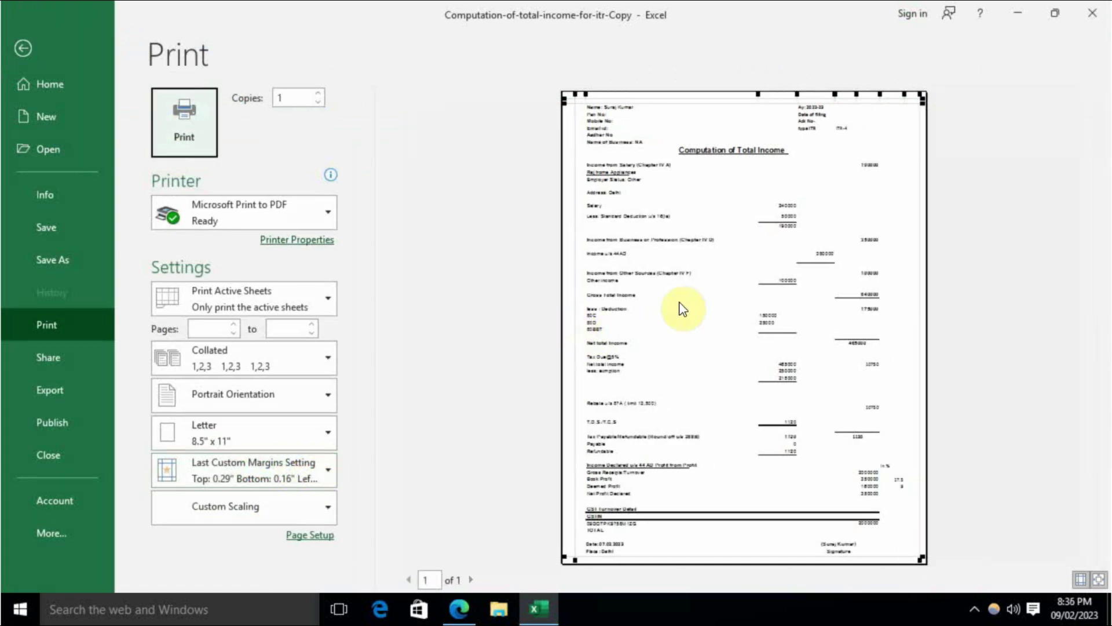
pyautogui.press('Escape')
pyautogui.click(412, 405)
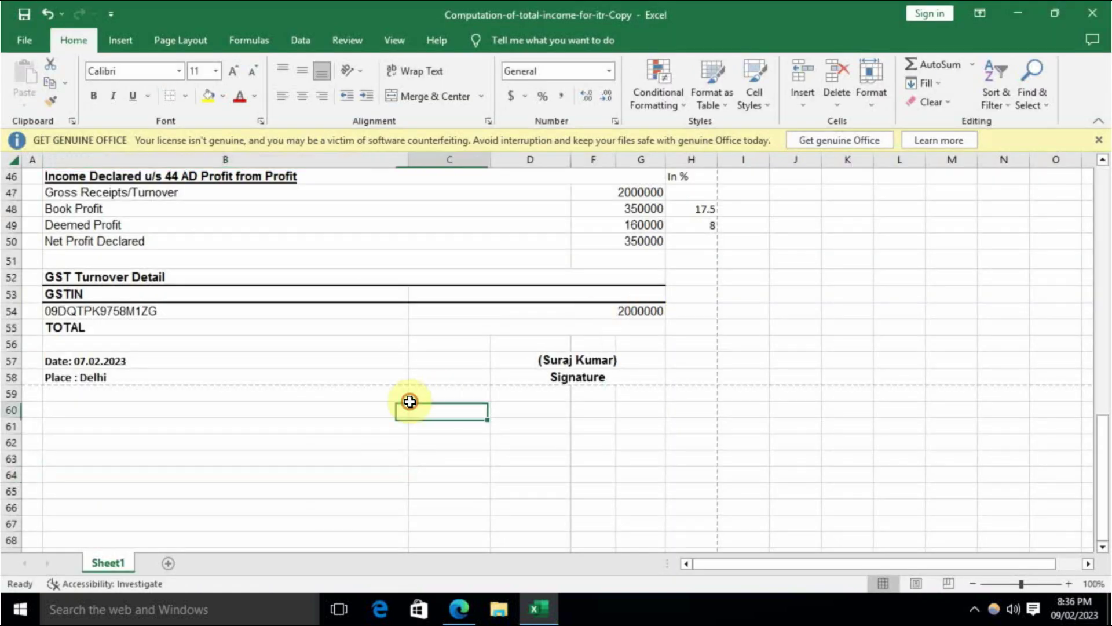
# - Review the completed computation from the taxpayer details at its start down to the signature block
pyautogui.scroll(11, 519, 449)
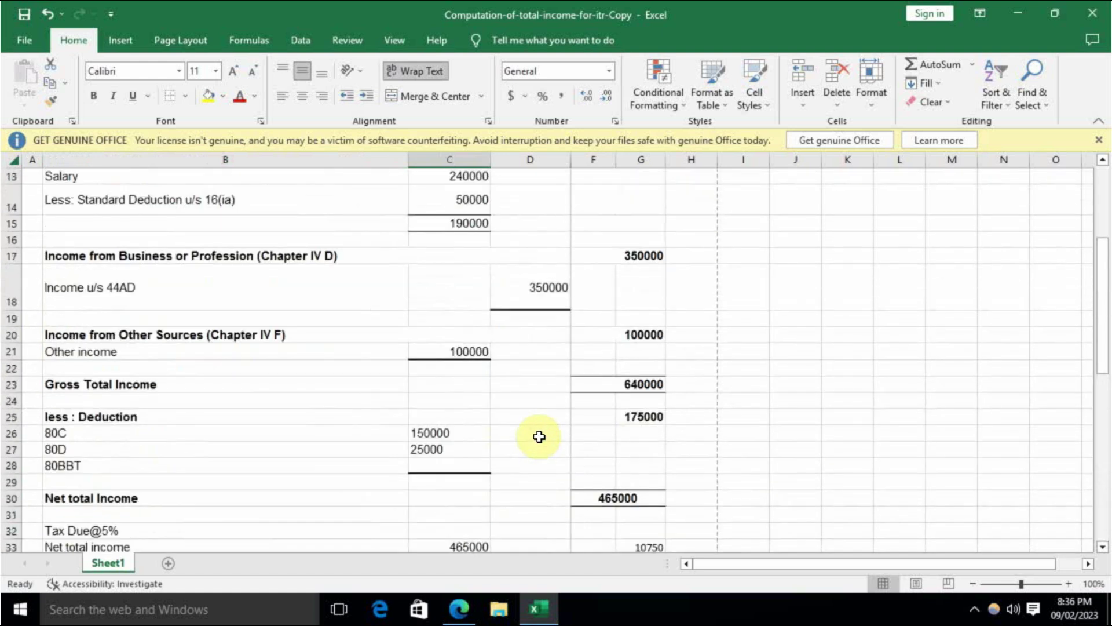
pyautogui.scroll(4, 539, 437)
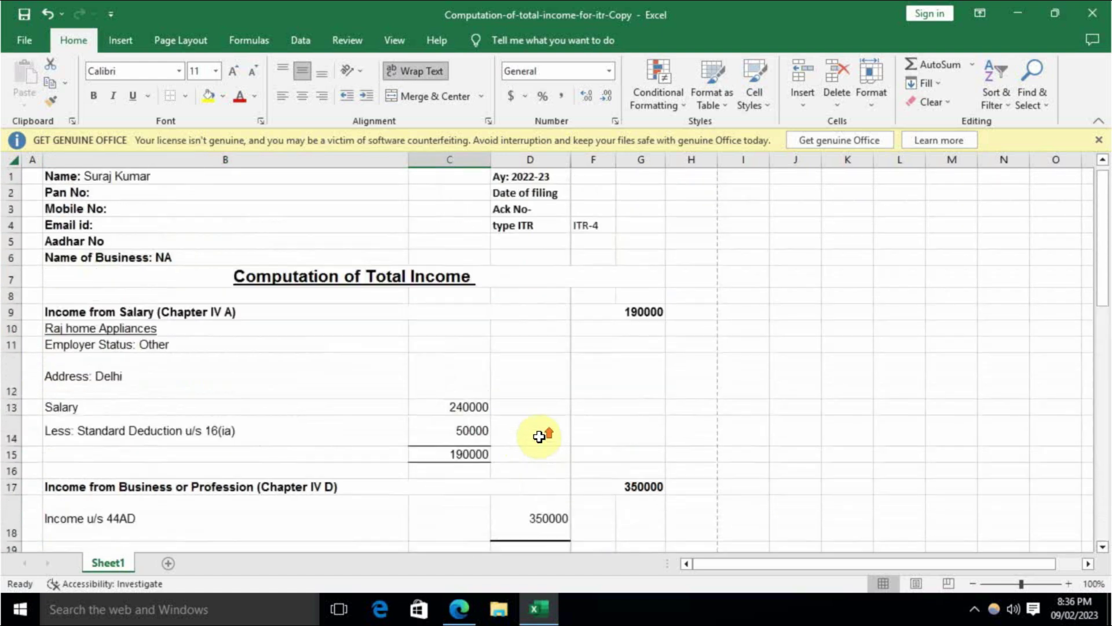
pyautogui.click(554, 331)
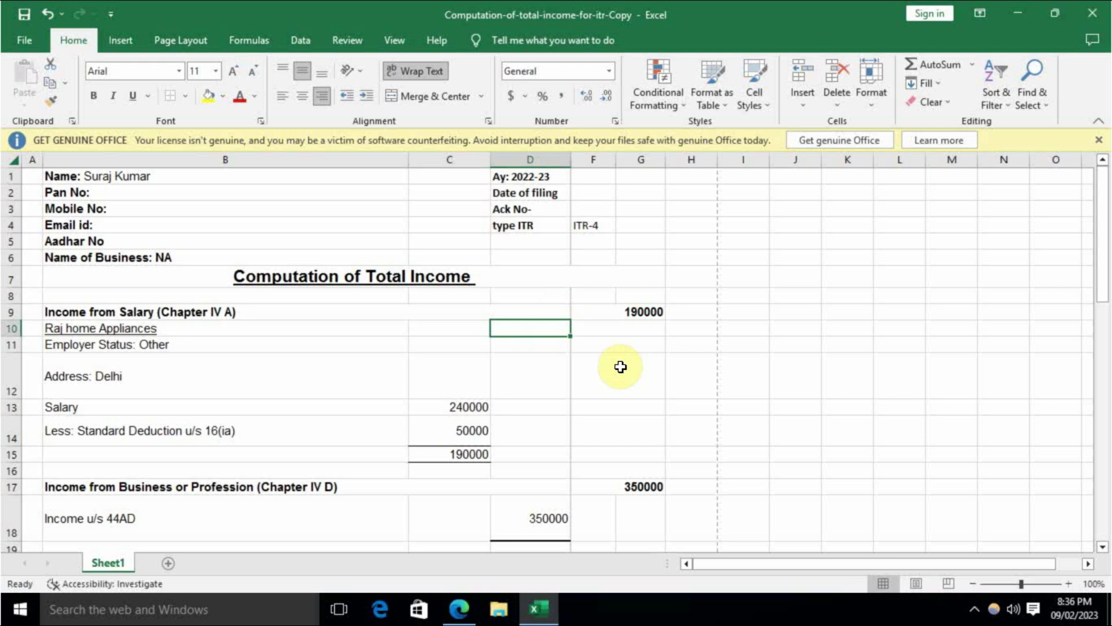
pyautogui.scroll(-16, 620, 367)
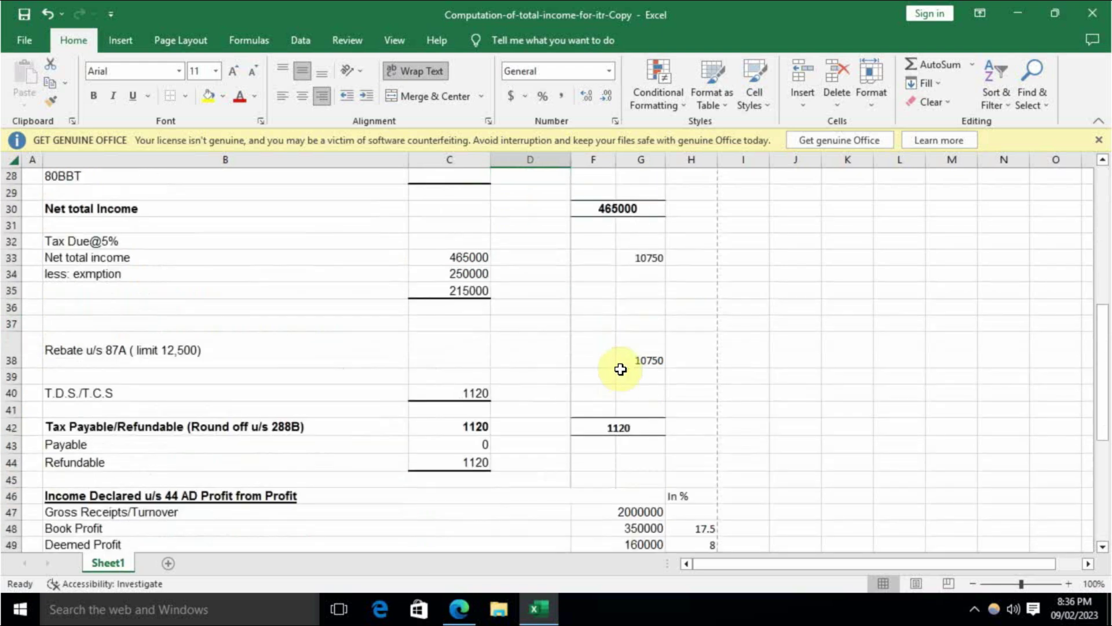
pyautogui.scroll(-4, 621, 369)
pyautogui.scroll(2, 621, 372)
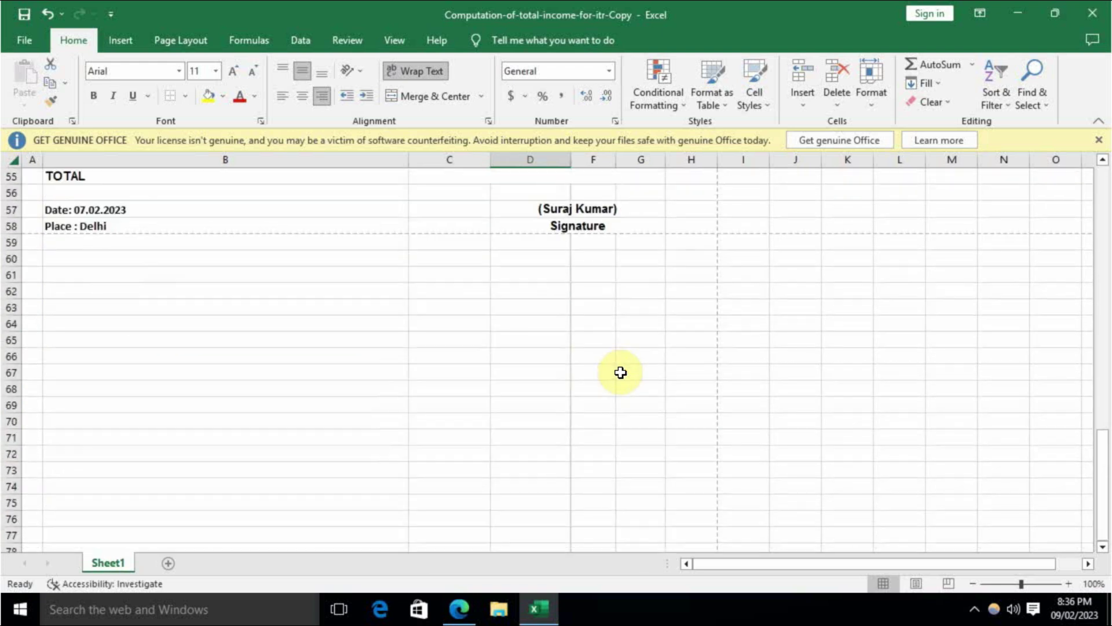